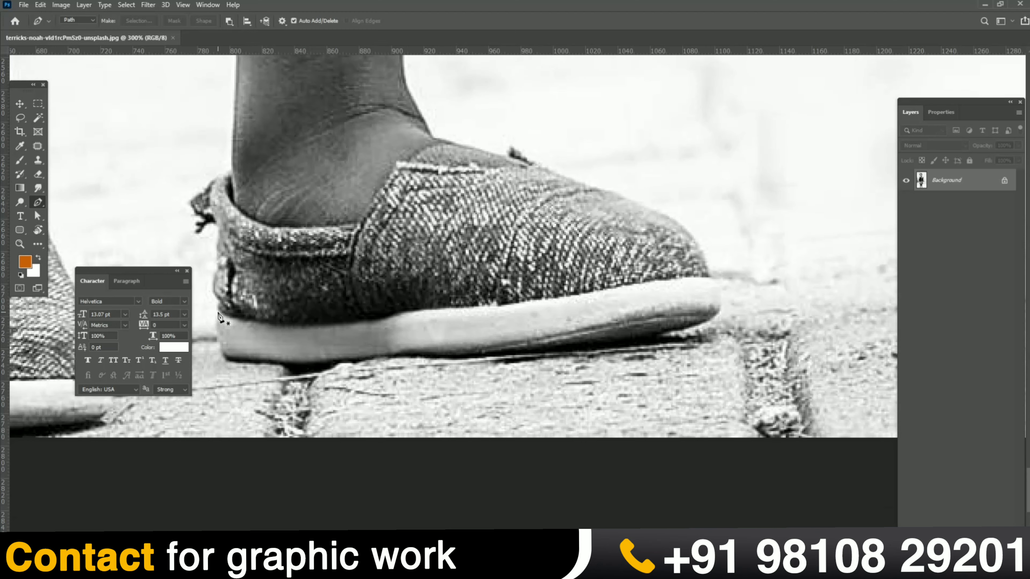
# - Start a Pen path at the heel of the right-hand shoe and trace the underside of its sole to the toe
pyautogui.click(218, 311)
pyautogui.click(224, 356)
pyautogui.moveTo(291, 364); pyautogui.dragTo(320, 361)
pyautogui.hotkey('ctrl', 'z')
pyautogui.moveTo(384, 354); pyautogui.dragTo(395, 354)
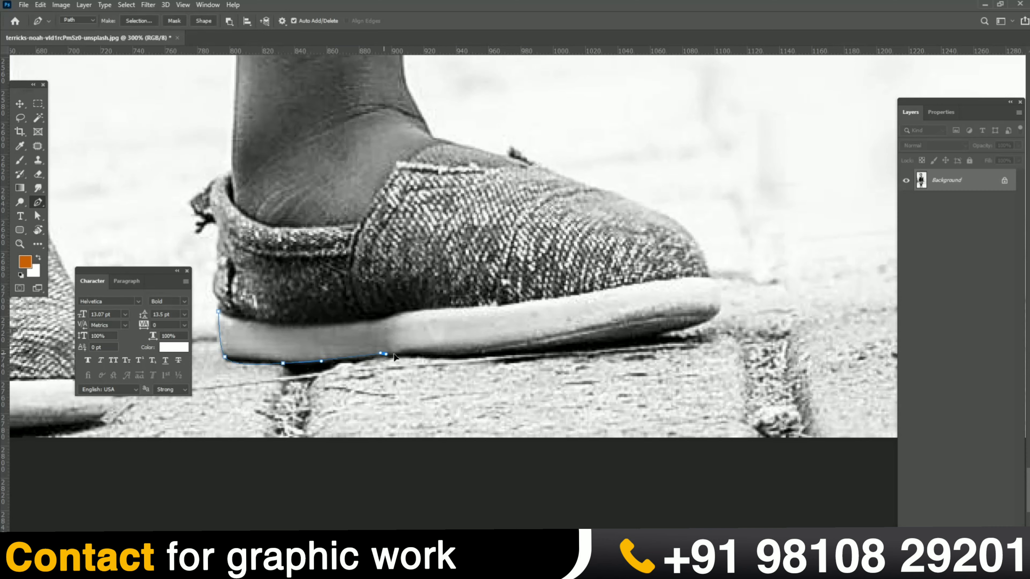
pyautogui.moveTo(526, 349); pyautogui.dragTo(560, 343)
pyautogui.moveTo(711, 314); pyautogui.dragTo(733, 293)
pyautogui.hotkey('ctrl', 'z')
pyautogui.hotkey('ctrl', 'z')
pyautogui.hotkey('ctrl', 'z')
pyautogui.moveTo(678, 329); pyautogui.dragTo(718, 296)
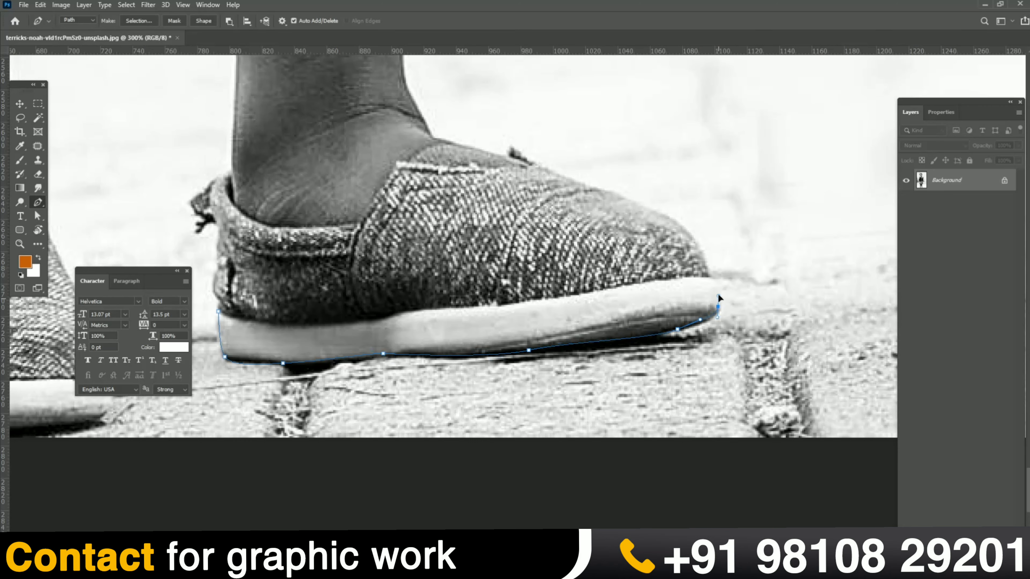
# - Continue the path over the shoe's toe and upper, around the frayed thread, to the instep
pyautogui.scroll(4, 716, 291)
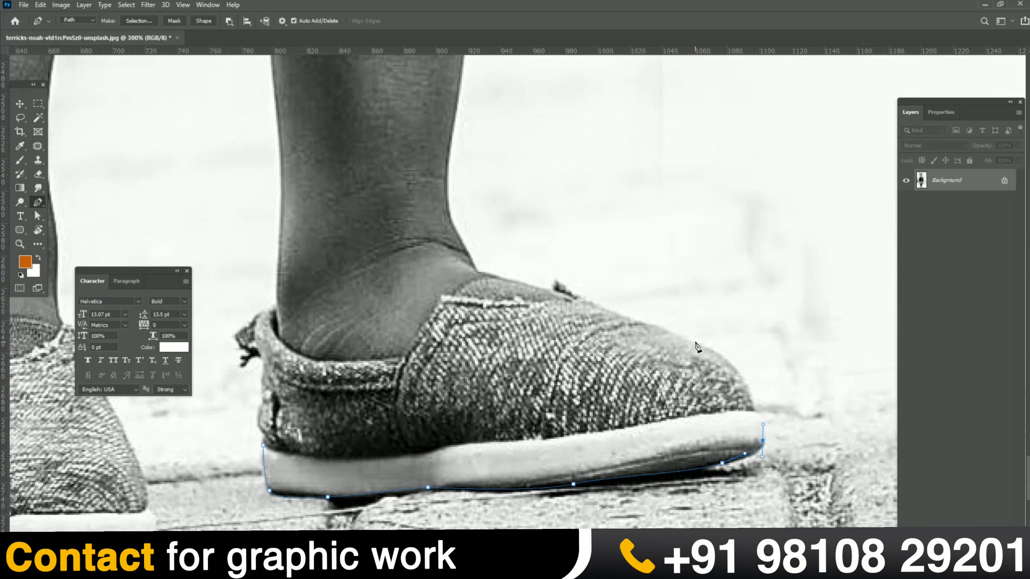
pyautogui.moveTo(694, 342); pyautogui.dragTo(636, 319)
pyautogui.moveTo(584, 298); pyautogui.dragTo(568, 287)
pyautogui.click(559, 280)
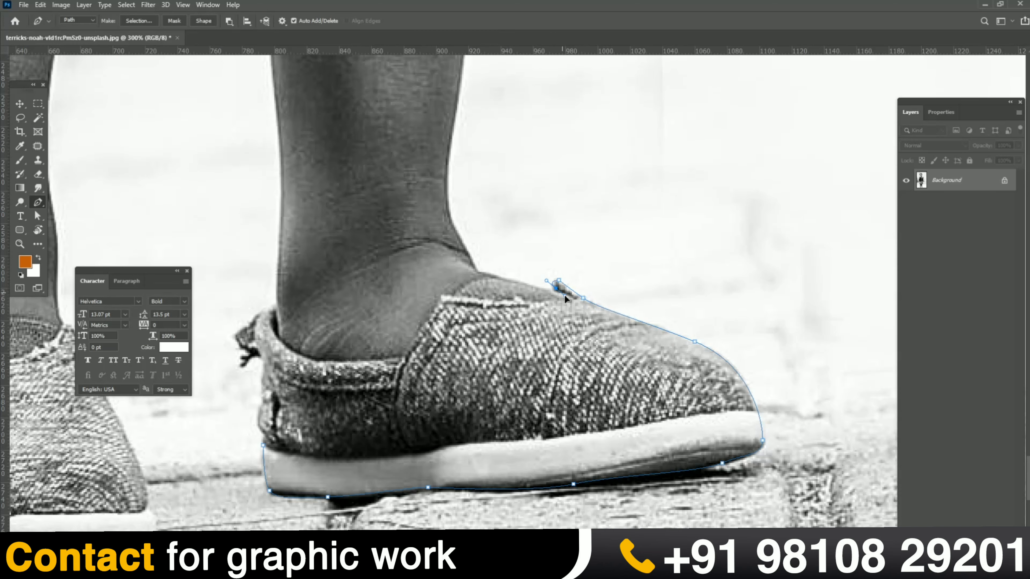
pyautogui.moveTo(553, 257); pyautogui.dragTo(607, 419)
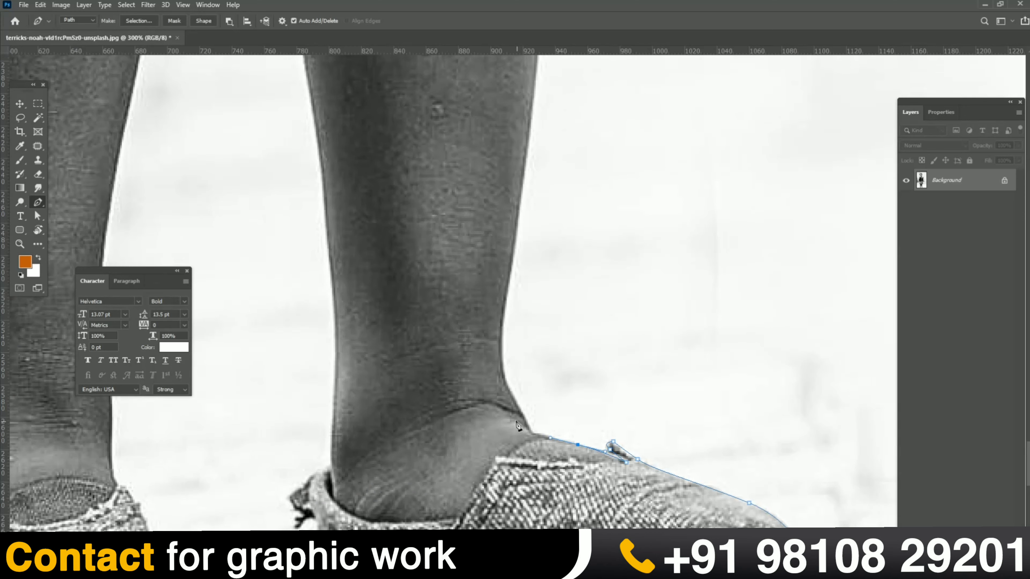
# - Trace the front of the ankle and the outer edge of the calf with curved path segments
pyautogui.moveTo(526, 427); pyautogui.dragTo(513, 396)
pyautogui.moveTo(503, 287); pyautogui.dragTo(494, 329)
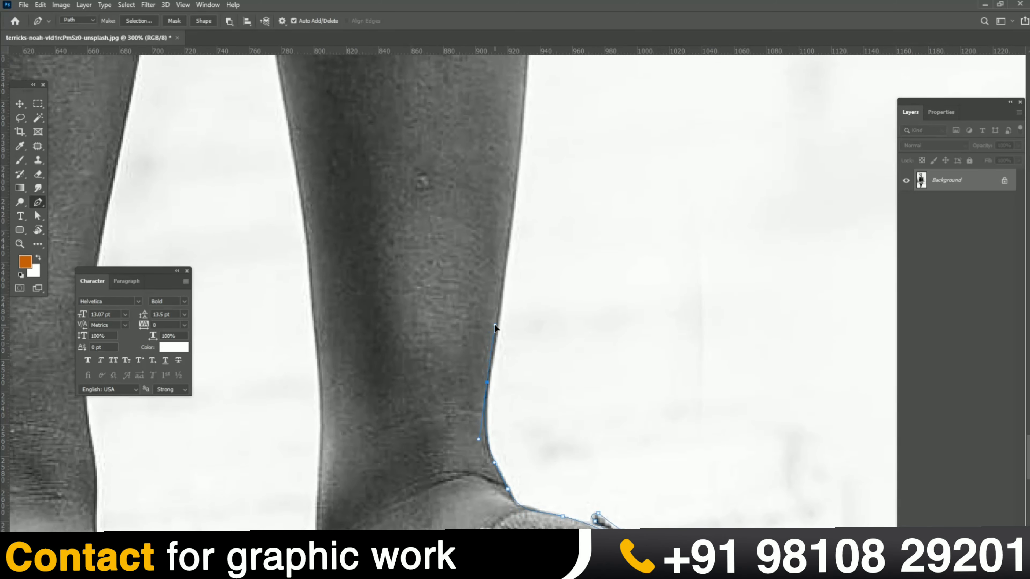
pyautogui.hotkey('ctrl', '-')
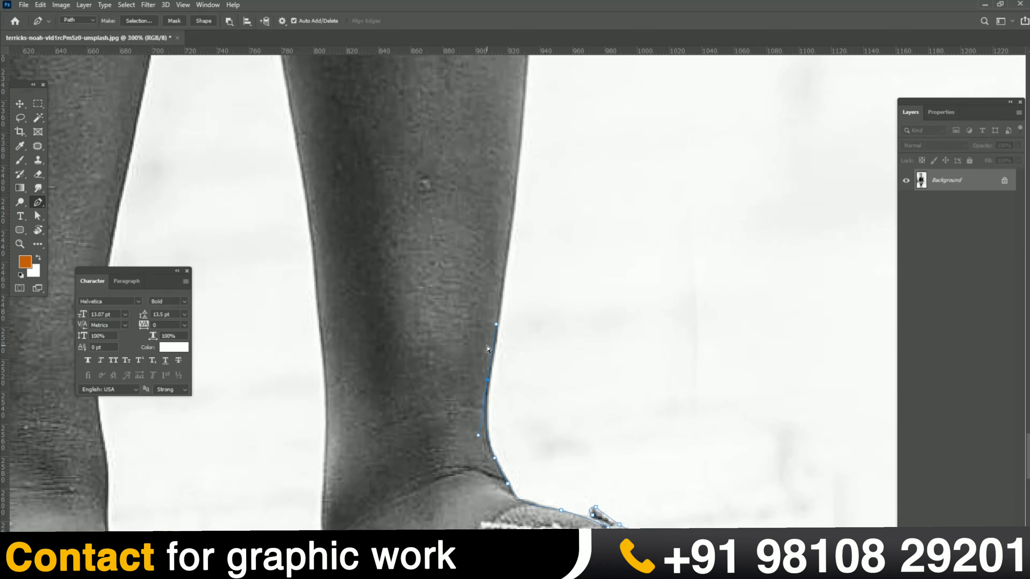
pyautogui.moveTo(546, 170); pyautogui.dragTo(495, 227)
pyautogui.hotkey('ctrl', 'z')
pyautogui.hotkey('ctrl', 'z')
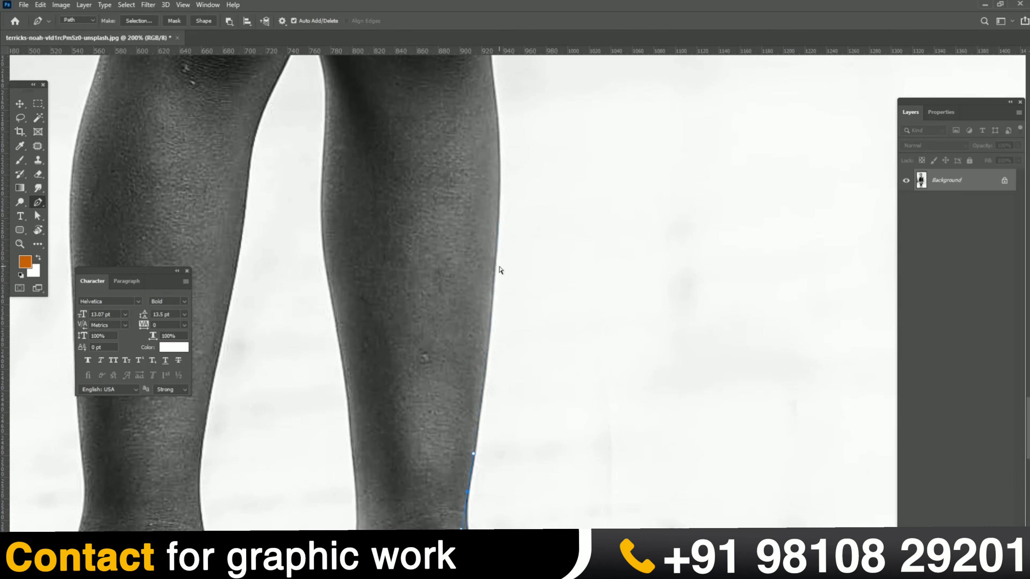
pyautogui.moveTo(494, 263); pyautogui.dragTo(500, 144)
# - Continue the path along the outer edge of the knee to the underside of the rolled shorts cuff
pyautogui.scroll(5, 501, 448)
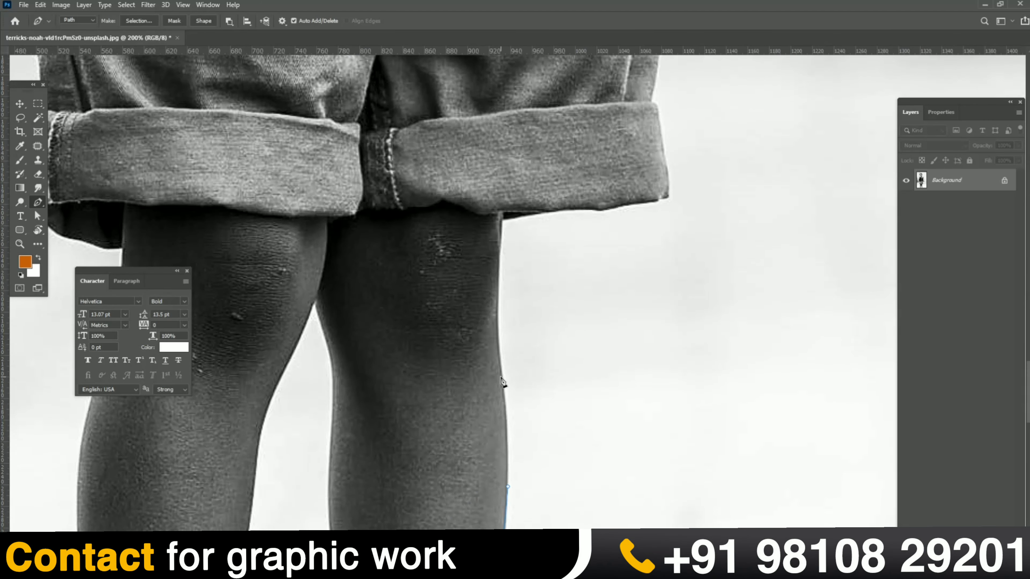
pyautogui.moveTo(504, 392); pyautogui.dragTo(497, 356)
pyautogui.scroll(3, 500, 279)
pyautogui.click(496, 317)
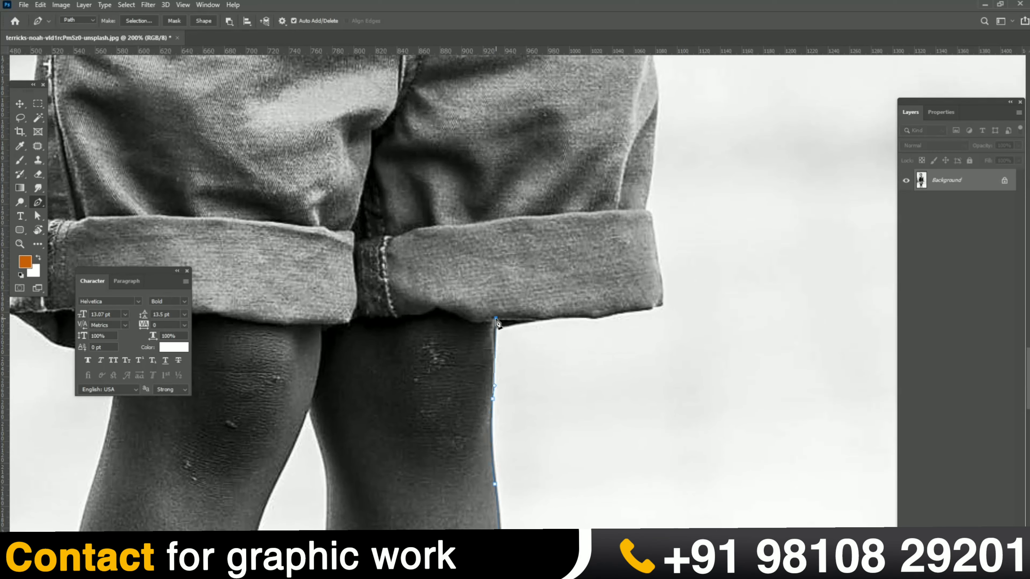
pyautogui.hotkey('ctrl', 'z')
pyautogui.click(495, 328)
# - Trace around the rolled shorts cuff and up the outer side of the shorts toward the sleeve
pyautogui.moveTo(540, 318)
pyautogui.mouseDown()
pyautogui.moveTo(619, 314)
pyautogui.moveTo(604, 503)
pyautogui.moveTo(591, 413)
pyautogui.moveTo(508, 490)
pyautogui.moveTo(471, 376)
pyautogui.moveTo(457, 435)
pyautogui.moveTo(431, 383)
pyautogui.mouseUp()
pyautogui.press('h')
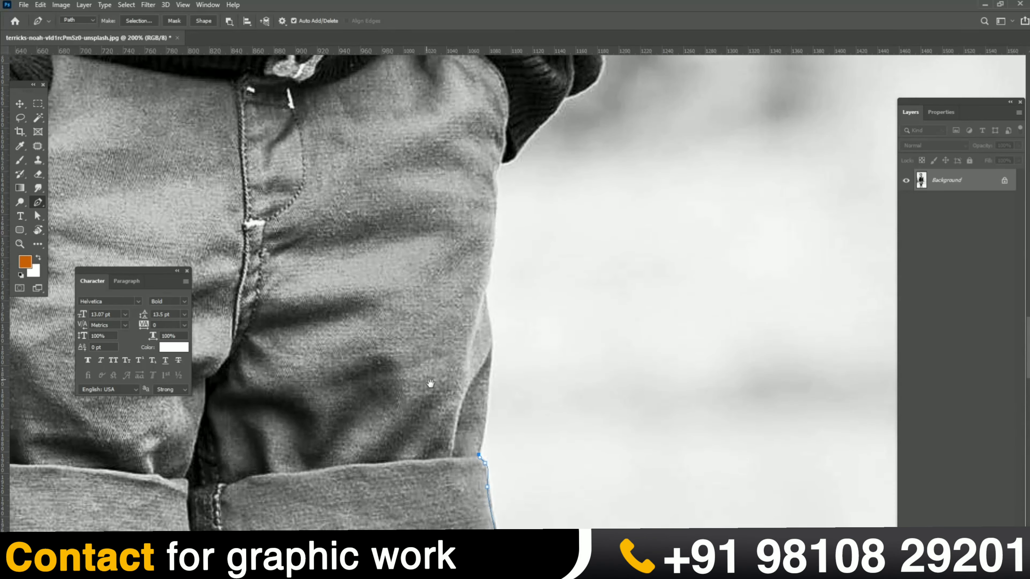
pyautogui.moveTo(489, 338); pyautogui.dragTo(470, 440)
pyautogui.press('space')
pyautogui.click(477, 406)
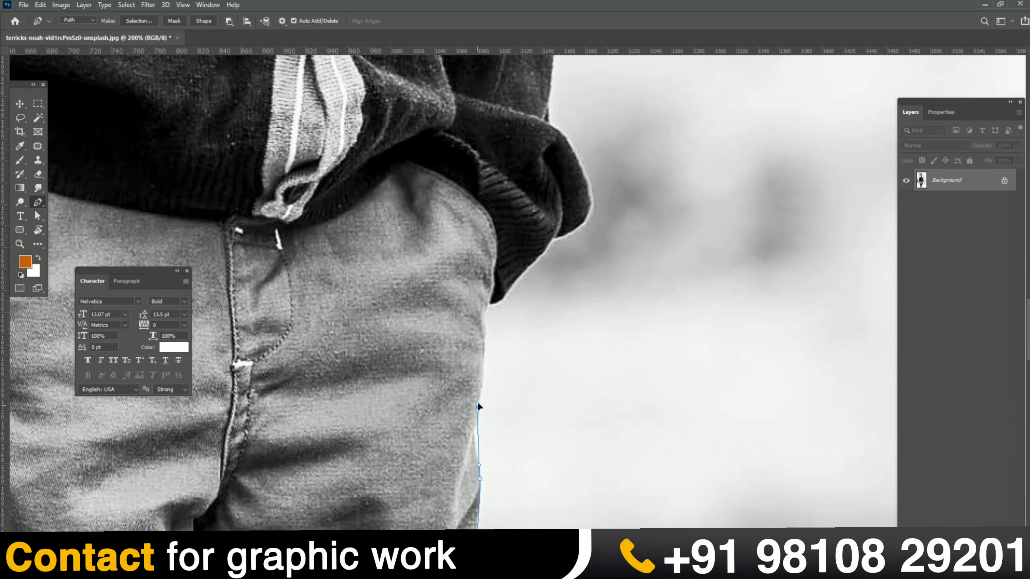
pyautogui.press('space')
pyautogui.moveTo(481, 371); pyautogui.dragTo(476, 507)
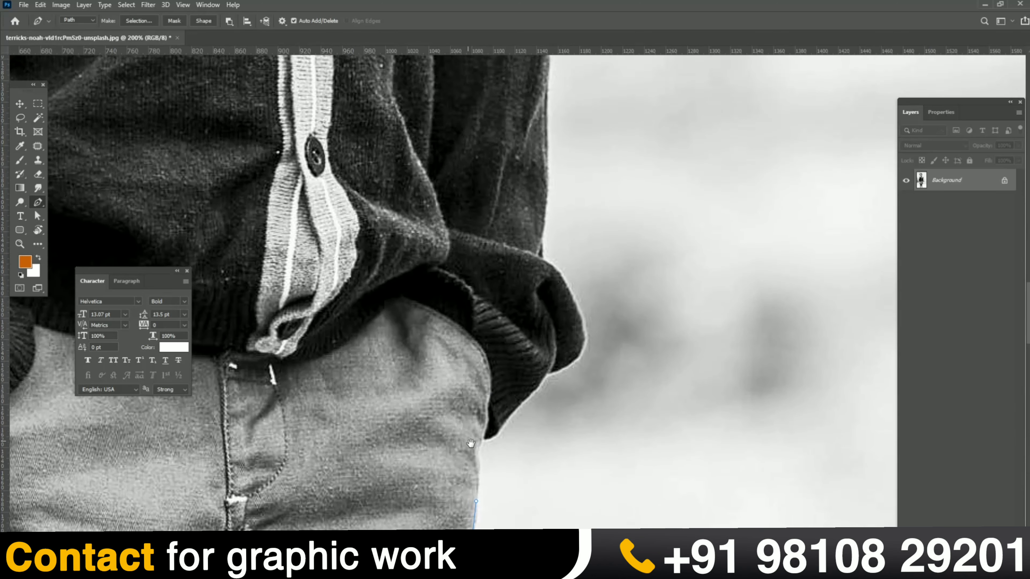
# - Extend the path from the top of the shorts onto the lower edge of the ribbed sleeve cuff
pyautogui.moveTo(480, 456); pyautogui.dragTo(548, 375)
pyautogui.hotkey('ctrl', 'z')
pyautogui.moveTo(546, 371); pyautogui.dragTo(551, 358)
pyautogui.moveTo(595, 318); pyautogui.dragTo(570, 421)
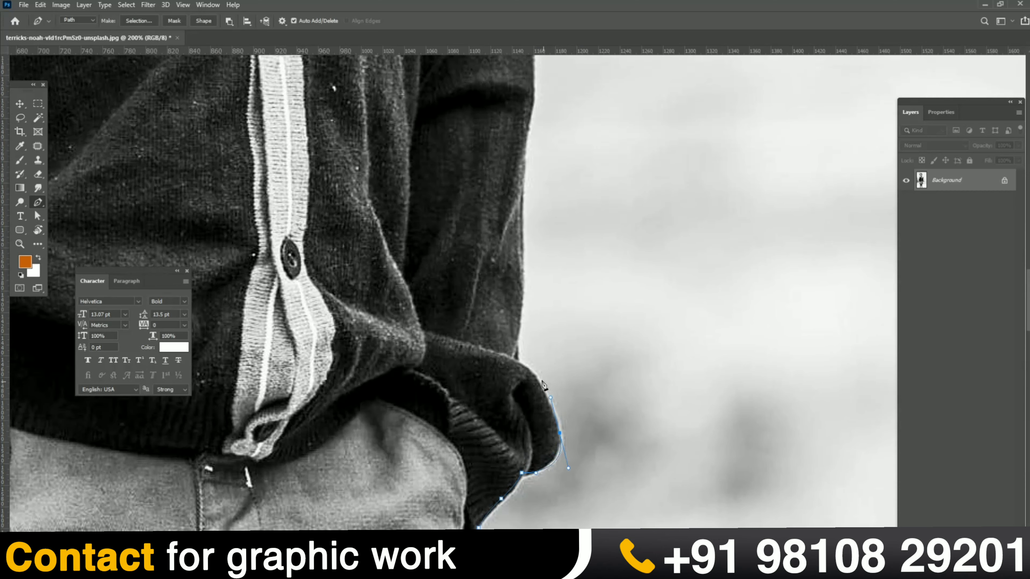
pyautogui.moveTo(535, 375); pyautogui.dragTo(524, 363)
pyautogui.click(530, 368)
pyautogui.click(534, 375)
pyautogui.hotkey('ctrl', 'z')
pyautogui.hotkey('ctrl', 'z')
pyautogui.moveTo(559, 426); pyautogui.dragTo(556, 443)
# - Trace the ribbed cuff and the rounded outer fold of the sleeve up to where it meets the forearm
pyautogui.hotkey('ctrl', 'space')
pyautogui.click(560, 439)
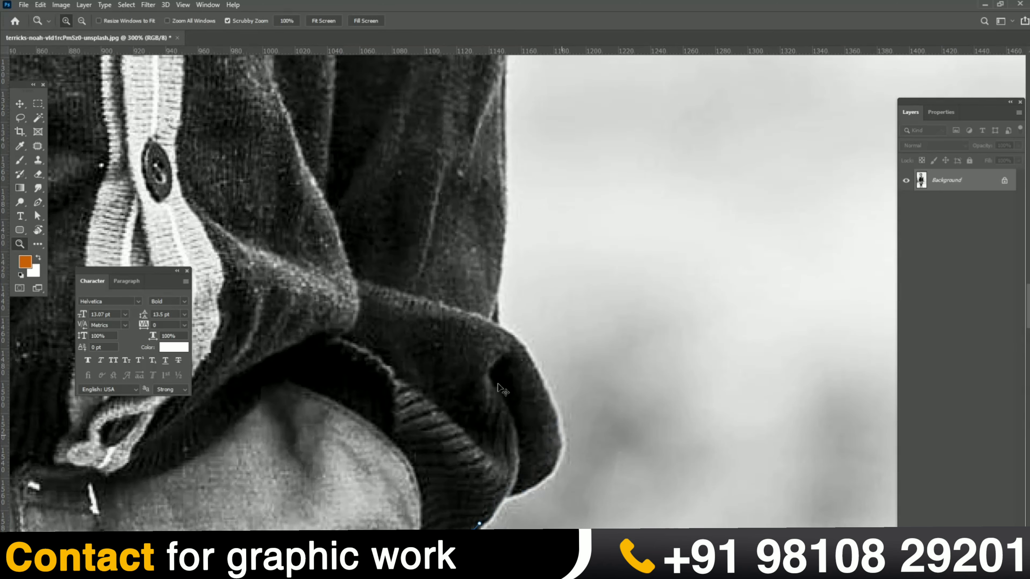
pyautogui.scroll(-3, 502, 388)
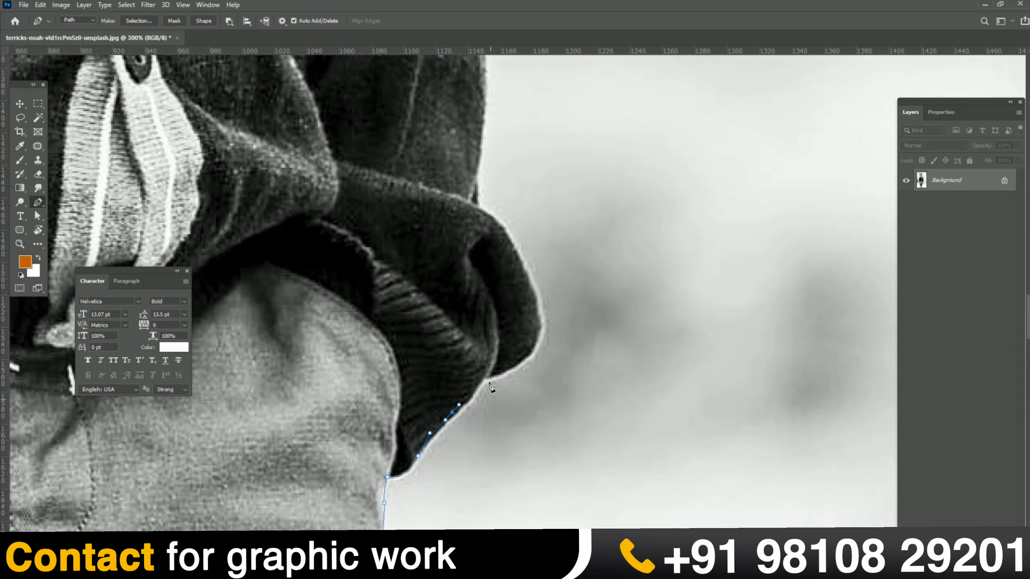
pyautogui.moveTo(482, 381); pyautogui.dragTo(484, 364)
pyautogui.click(493, 371)
pyautogui.scroll(3, 506, 341)
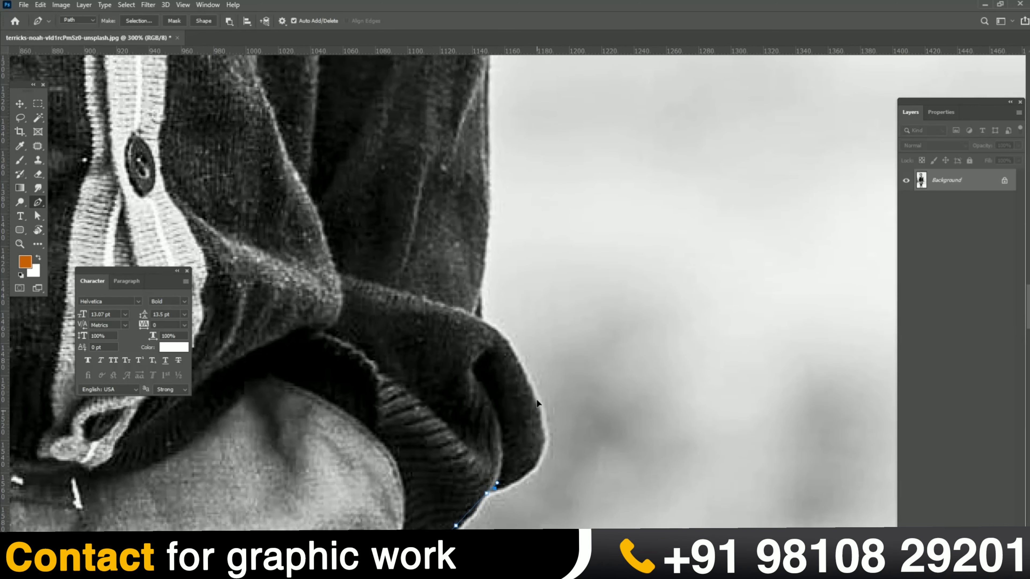
pyautogui.moveTo(547, 432); pyautogui.dragTo(538, 404)
pyautogui.moveTo(507, 341); pyautogui.dragTo(489, 330)
pyautogui.click(484, 323)
# - Trace the outer edge of the cardigan sleeve from the forearm past the elbow to the top of the shoulder
pyautogui.hotkey('ctrl', '1')
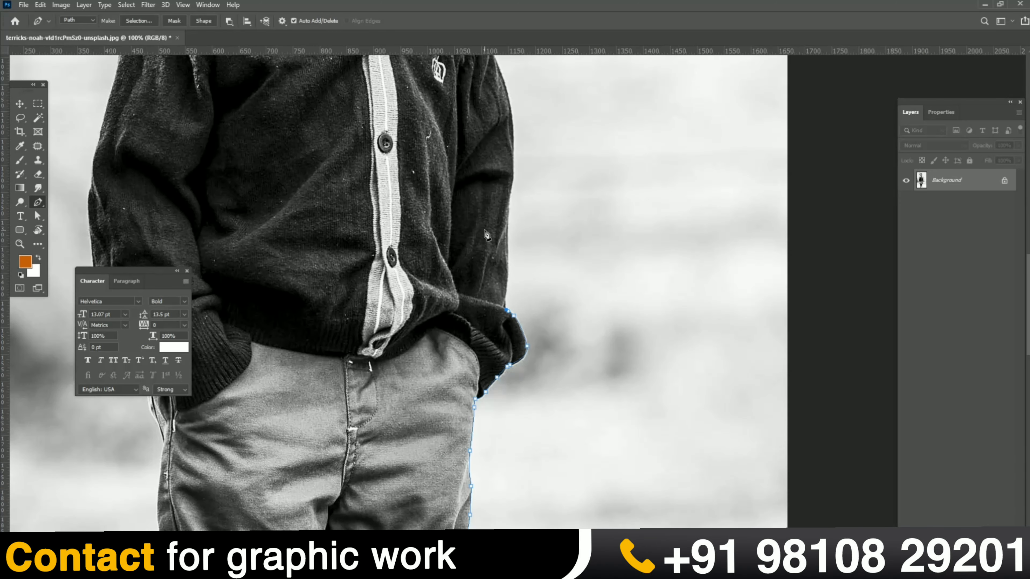
pyautogui.moveTo(471, 198); pyautogui.dragTo(470, 340)
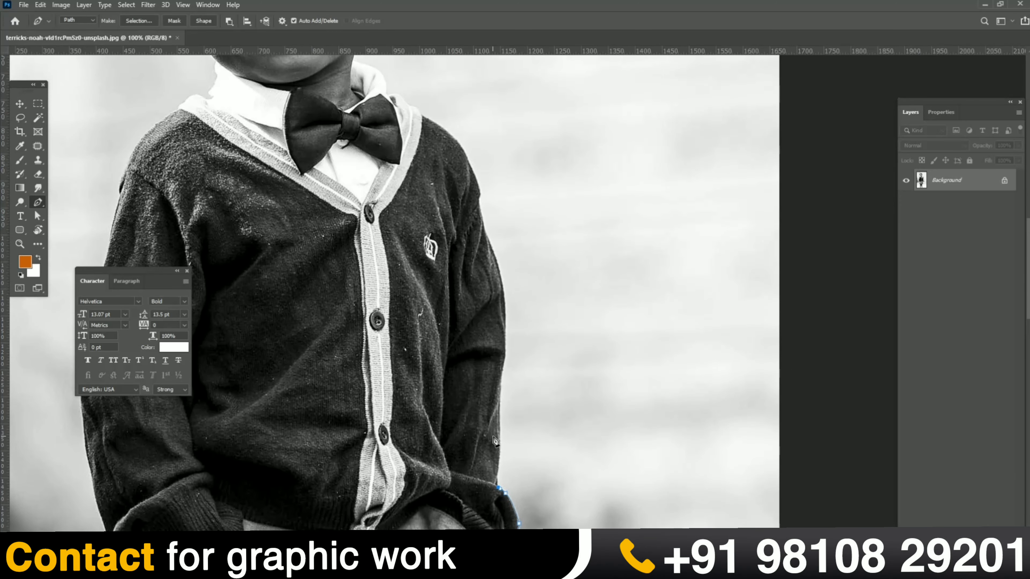
pyautogui.click(498, 474)
pyautogui.moveTo(500, 427); pyautogui.dragTo(502, 411)
pyautogui.moveTo(497, 264); pyautogui.dragTo(509, 400)
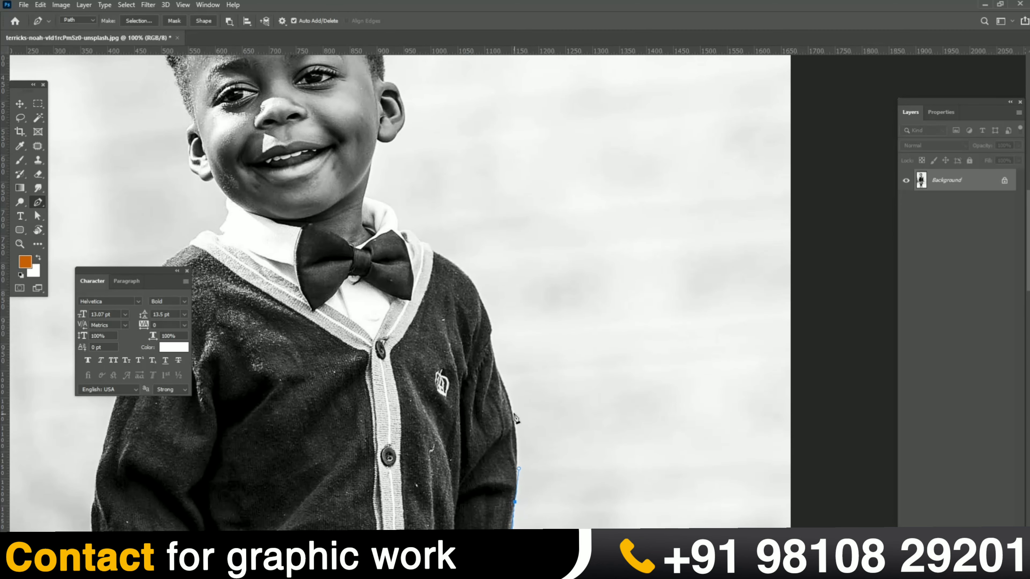
pyautogui.click(510, 406)
pyautogui.moveTo(481, 320); pyautogui.dragTo(513, 463)
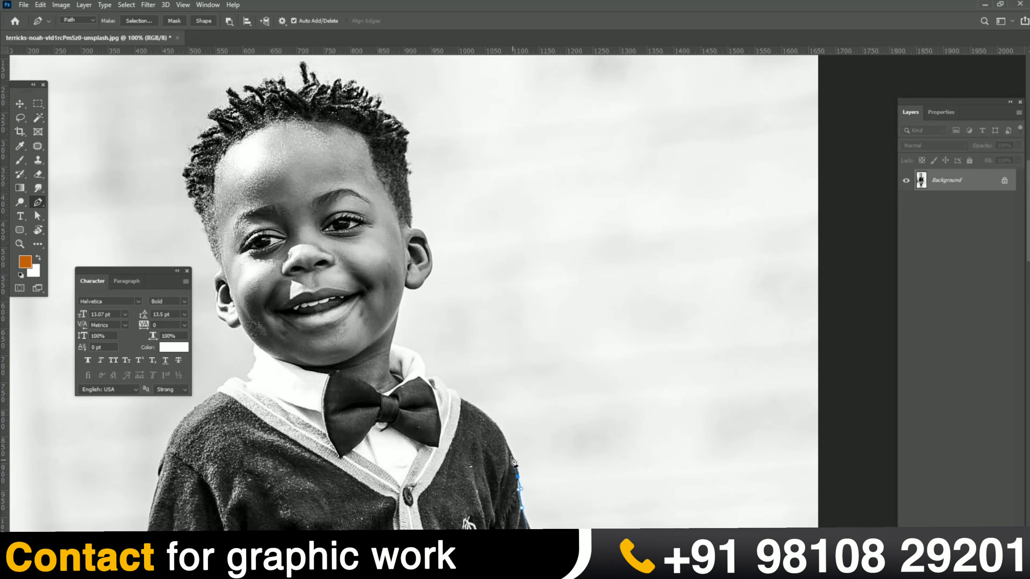
pyautogui.click(499, 427)
pyautogui.moveTo(471, 404); pyautogui.dragTo(467, 404)
# - Continue the path over the cardigan's neckband and around the white shirt collar toward the neck
pyautogui.hotkey('ctrl', '+')
pyautogui.moveTo(427, 495); pyautogui.dragTo(498, 448)
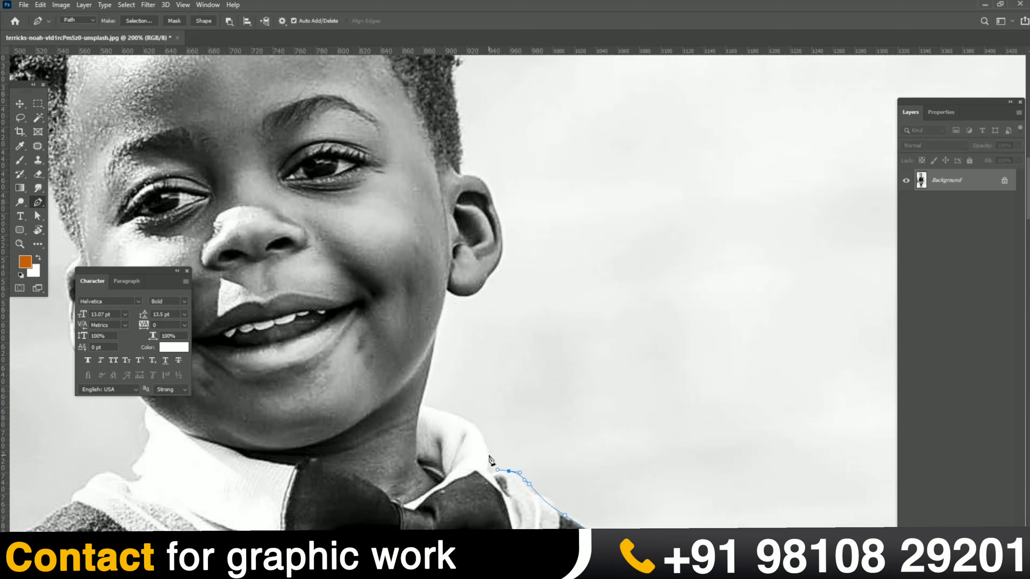
pyautogui.moveTo(472, 421); pyautogui.dragTo(462, 415)
pyautogui.moveTo(415, 381); pyautogui.dragTo(400, 484)
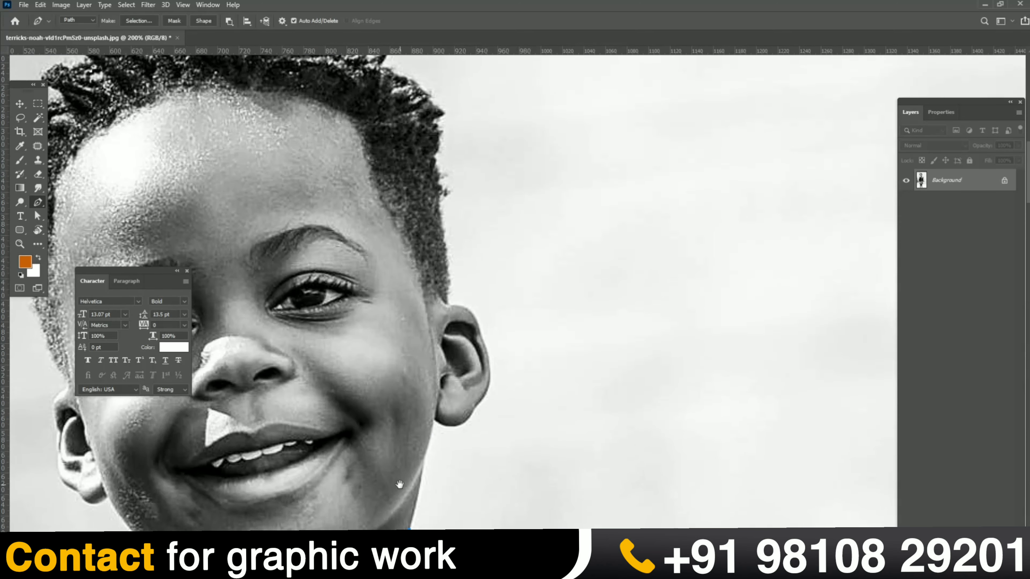
# - Trace the jaw edge and the outer contour of the right-hand ear up to the hairline
pyautogui.click(434, 417)
pyautogui.moveTo(471, 414); pyautogui.dragTo(485, 397)
pyautogui.click(486, 392)
pyautogui.click(489, 351)
pyautogui.hotkey('ctrl', 'z')
pyautogui.moveTo(488, 352); pyautogui.dragTo(484, 349)
pyautogui.hotkey('ctrl', 'z')
pyautogui.moveTo(472, 306); pyautogui.dragTo(488, 376)
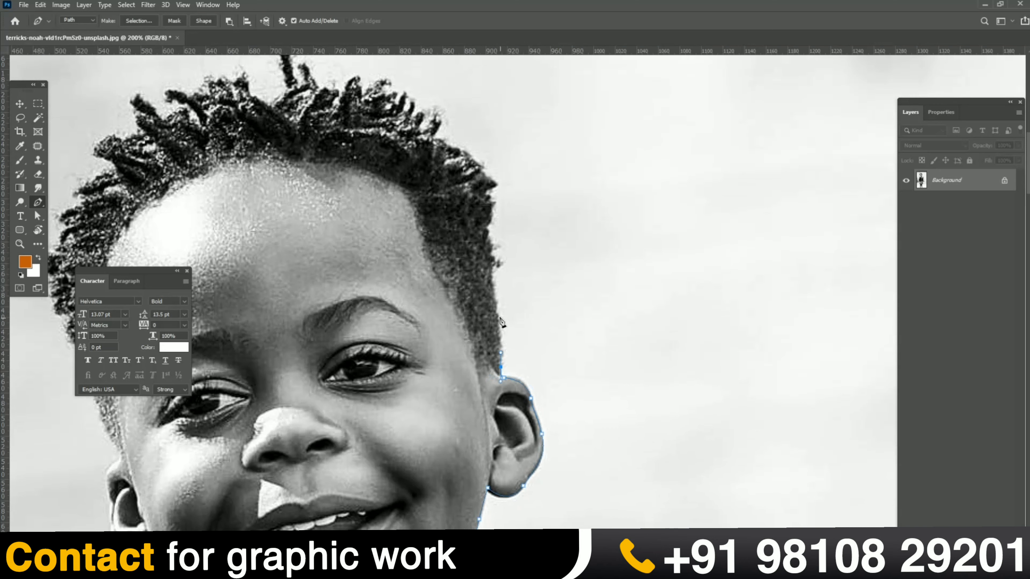
# - Trace the side of the hair above the ear with short path segments up to the upper corner of the hairline
pyautogui.moveTo(499, 314); pyautogui.dragTo(521, 400)
pyautogui.click(492, 265)
pyautogui.click(496, 266)
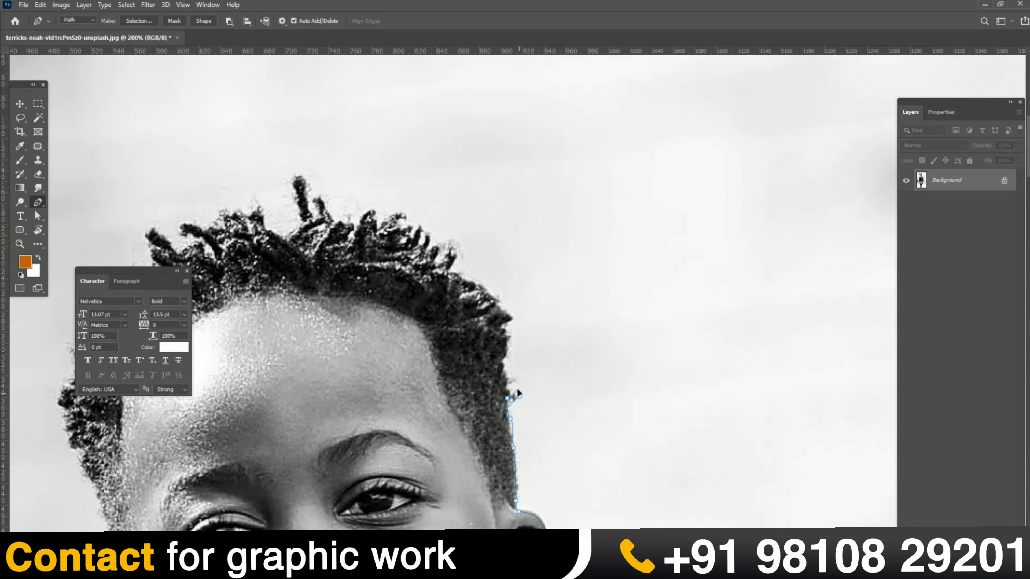
pyautogui.click(511, 380)
pyautogui.click(505, 368)
pyautogui.click(501, 361)
pyautogui.click(501, 358)
pyautogui.click(504, 349)
pyautogui.click(504, 344)
pyautogui.click(507, 339)
pyautogui.click(510, 333)
pyautogui.click(506, 325)
pyautogui.click(509, 320)
pyautogui.click(514, 316)
pyautogui.click(510, 310)
# - Continue the path along the sloping upper edge of the hair toward the first raised curls
pyautogui.click(503, 309)
pyautogui.click(499, 302)
pyautogui.click(488, 291)
pyautogui.click(481, 284)
pyautogui.click(468, 279)
pyautogui.click(459, 280)
pyautogui.click(454, 274)
pyautogui.moveTo(470, 292); pyautogui.dragTo(560, 374)
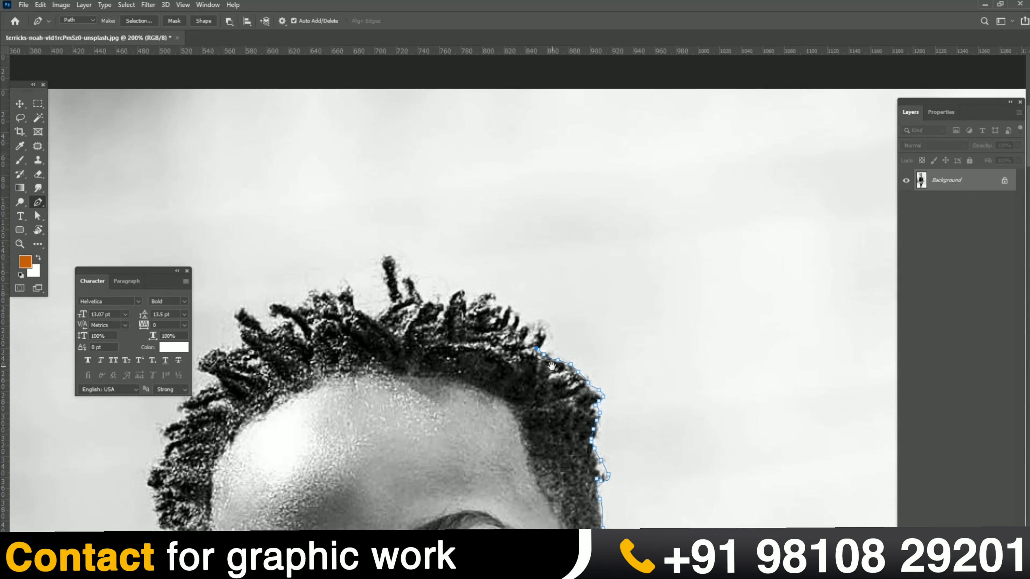
# - Outline the first raised curls on top of the head, following their tips and gaps with closely spaced anchor points
pyautogui.click(545, 327)
pyautogui.click(542, 323)
pyautogui.click(537, 331)
pyautogui.click(531, 339)
pyautogui.click(528, 343)
pyautogui.click(530, 339)
pyautogui.click(526, 337)
pyautogui.click(523, 327)
pyautogui.click(516, 329)
pyautogui.click(520, 328)
pyautogui.click(520, 318)
pyautogui.click(514, 308)
pyautogui.click(509, 308)
pyautogui.click(496, 314)
pyautogui.hscroll(-3, 503, 310)
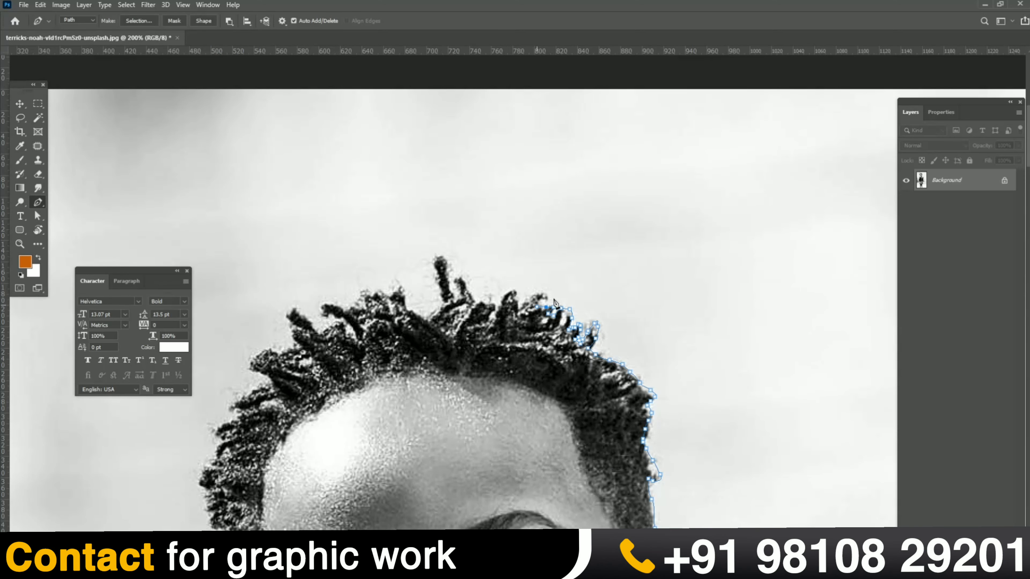
# - Outline the next cluster of curls with short segments up to the base of the tall upright locks
pyautogui.moveTo(521, 301); pyautogui.dragTo(516, 309)
pyautogui.click(520, 312)
pyautogui.hotkey('ctrl', 'z')
pyautogui.hotkey('ctrl', 'z')
pyautogui.click(521, 311)
pyautogui.click(514, 288)
pyautogui.click(510, 289)
pyautogui.click(506, 293)
pyautogui.click(505, 297)
pyautogui.click(501, 303)
pyautogui.click(498, 306)
pyautogui.click(494, 305)
pyautogui.click(487, 303)
pyautogui.click(482, 302)
pyautogui.click(478, 303)
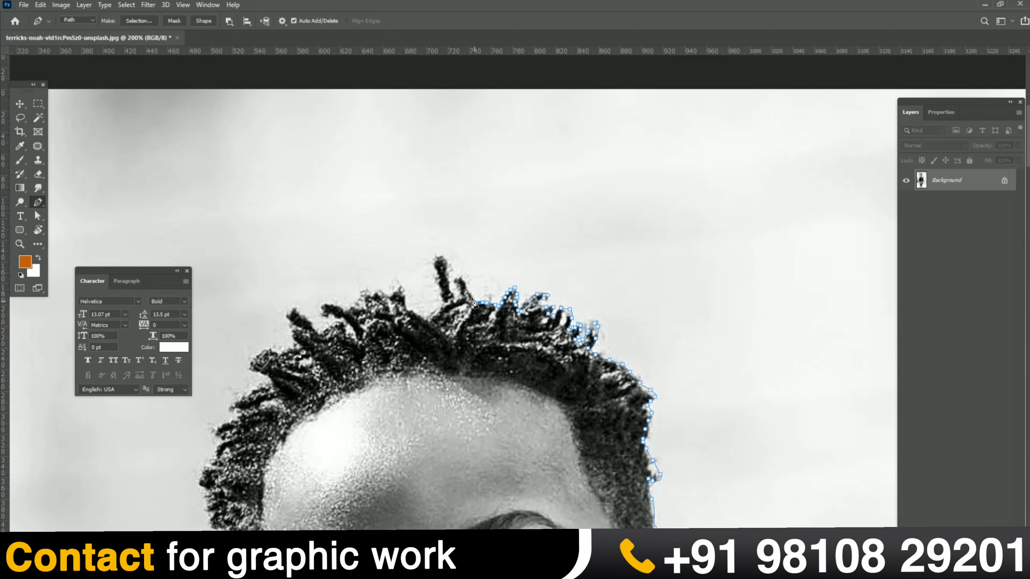
# - Trace around the short lock and the tallest upright lock on top of the head, down to its far base
pyautogui.click(459, 276)
pyautogui.moveTo(455, 285)
pyautogui.mouseDown()
pyautogui.moveTo(460, 294)
pyautogui.moveTo(446, 282)
pyautogui.mouseUp()
pyautogui.click(452, 300)
pyautogui.click(447, 276)
pyautogui.click(447, 268)
pyautogui.click(439, 253)
pyautogui.click(437, 256)
pyautogui.click(433, 265)
pyautogui.click(438, 283)
pyautogui.click(443, 291)
pyautogui.click(444, 295)
pyautogui.click(445, 299)
pyautogui.click(445, 304)
# - Trace the dip in the hair beyond the tallest lock up to the next small tuft
pyautogui.click(435, 314)
pyautogui.click(428, 317)
pyautogui.click(425, 315)
pyautogui.click(417, 311)
pyautogui.click(410, 310)
pyautogui.click(404, 307)
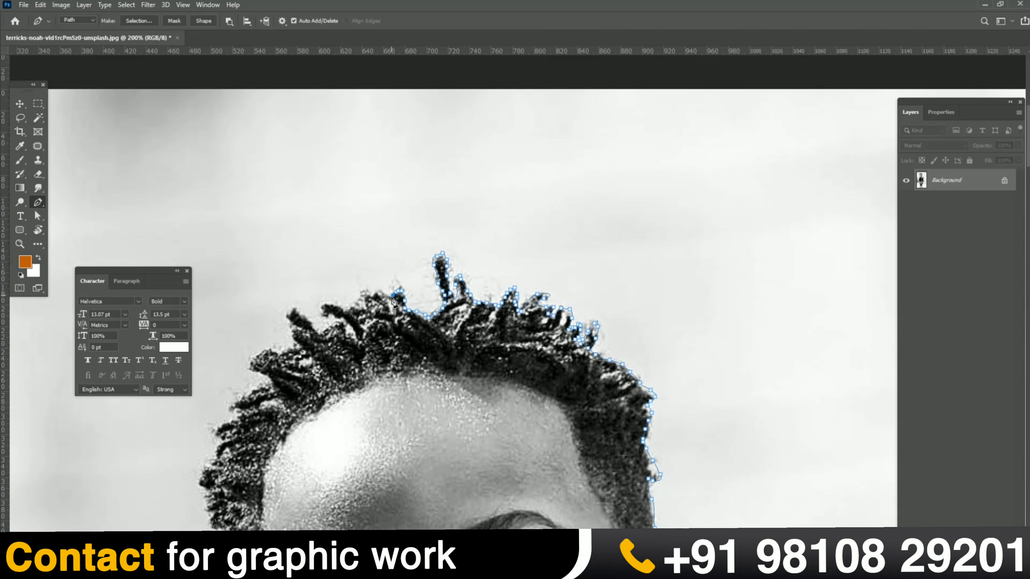
pyautogui.moveTo(402, 342); pyautogui.dragTo(499, 292)
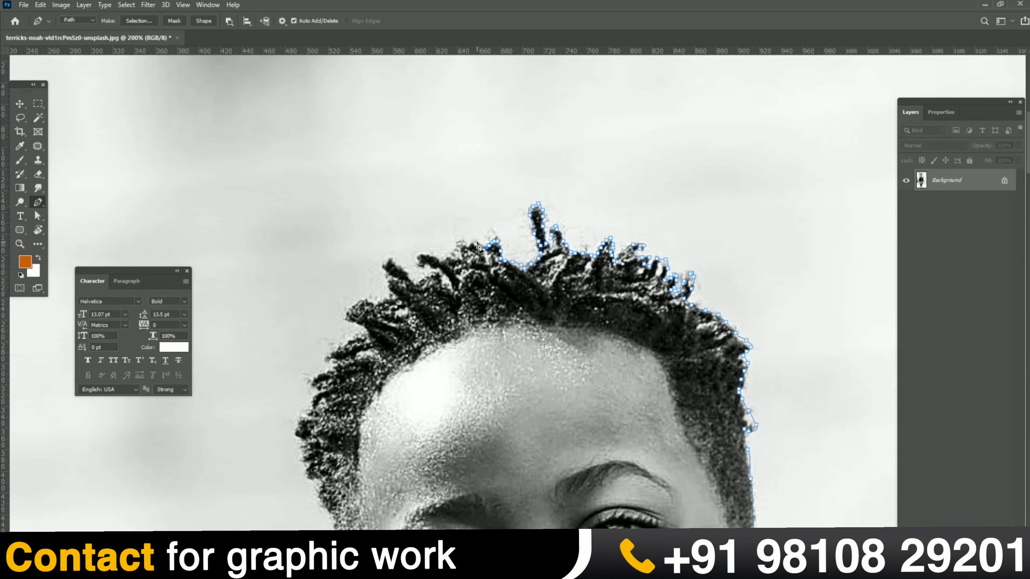
# - Trace the next cluster of curls with closely spaced anchor points, up to the tip of the neighbouring lock
pyautogui.click(476, 242)
pyautogui.click(469, 240)
pyautogui.click(458, 245)
pyautogui.click(450, 250)
pyautogui.click(444, 258)
pyautogui.click(436, 257)
pyautogui.click(430, 256)
pyautogui.click(425, 254)
pyautogui.click(420, 255)
pyautogui.click(420, 259)
# - Trace the underside of that lock and the gap in the hair before the next raised lock
pyautogui.click(438, 268)
pyautogui.click(443, 274)
pyautogui.click(437, 275)
pyautogui.click(428, 276)
pyautogui.click(425, 282)
pyautogui.click(420, 281)
pyautogui.click(410, 278)
# - Outline the raised lock at the head's upper corner, around its tip and down toward its base
pyautogui.click(402, 269)
pyautogui.click(395, 264)
pyautogui.click(387, 258)
pyautogui.click(383, 264)
pyautogui.click(386, 269)
pyautogui.click(390, 274)
pyautogui.click(396, 277)
pyautogui.click(395, 282)
pyautogui.click(391, 291)
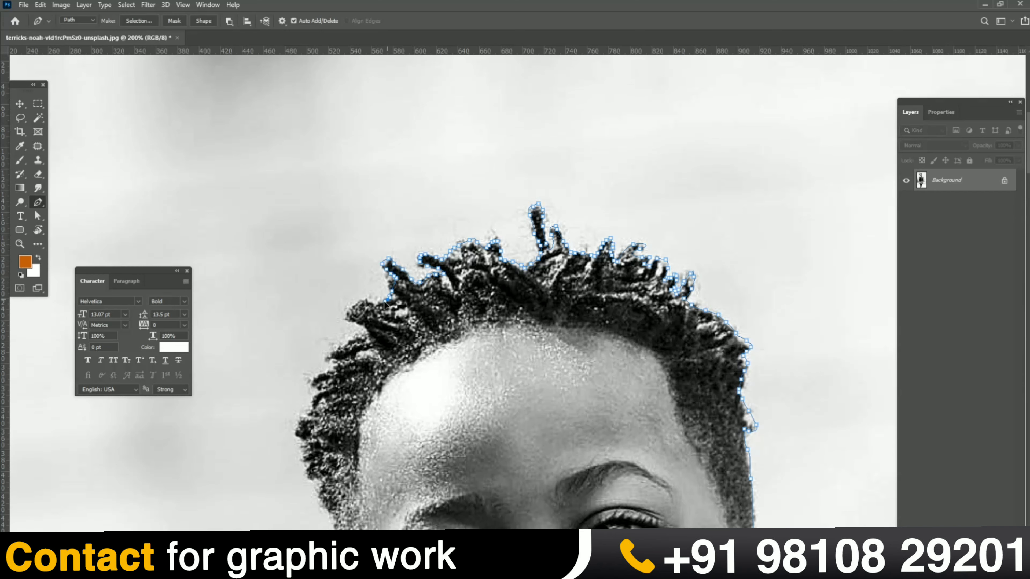
# - Trace the protruding clump of curls below the raised lock, around its tip and back into the hair
pyautogui.click(388, 299)
pyautogui.click(379, 304)
pyautogui.click(372, 304)
pyautogui.click(350, 309)
pyautogui.click(347, 313)
pyautogui.click(347, 316)
pyautogui.click(356, 322)
pyautogui.click(361, 327)
# - Trace the sloping curls below the clump with short segments, continuing down the side of the head
pyautogui.click(365, 341)
pyautogui.click(357, 344)
pyautogui.click(347, 346)
pyautogui.click(339, 349)
pyautogui.click(335, 353)
pyautogui.click(331, 356)
pyautogui.click(327, 360)
pyautogui.moveTo(327, 362); pyautogui.dragTo(423, 233)
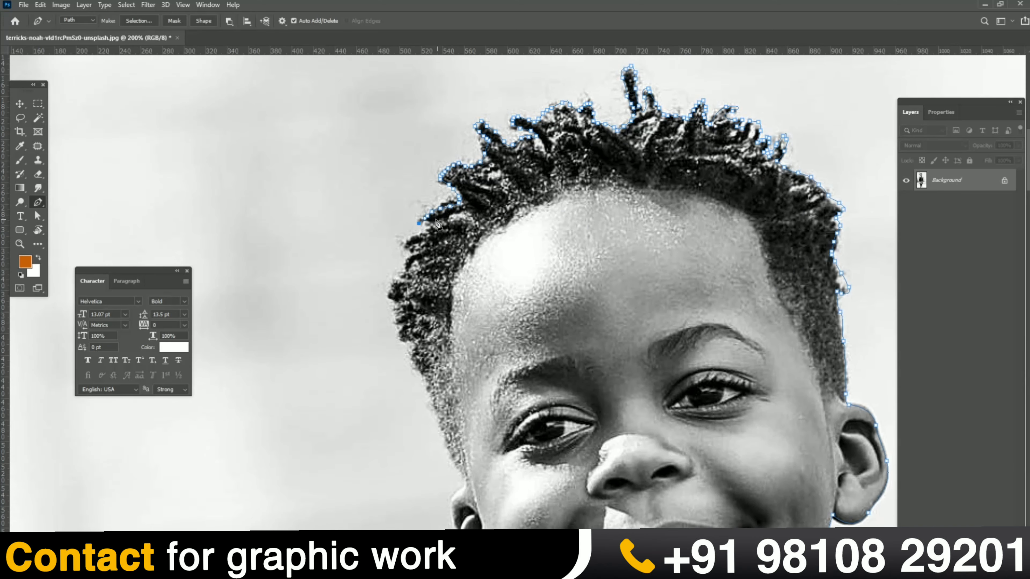
# - Outline the pointed tuft on the side of the head and the notch beneath it
pyautogui.click(418, 234)
pyautogui.click(404, 238)
pyautogui.click(400, 242)
pyautogui.click(403, 247)
pyautogui.click(405, 250)
pyautogui.click(409, 251)
pyautogui.click(407, 260)
# - Trace the outermost side curls and the hairline below them down to just above the ear
pyautogui.click(402, 268)
pyautogui.click(397, 275)
pyautogui.click(392, 280)
pyautogui.click(390, 295)
pyautogui.click(396, 301)
pyautogui.moveTo(415, 358); pyautogui.dragTo(372, 252)
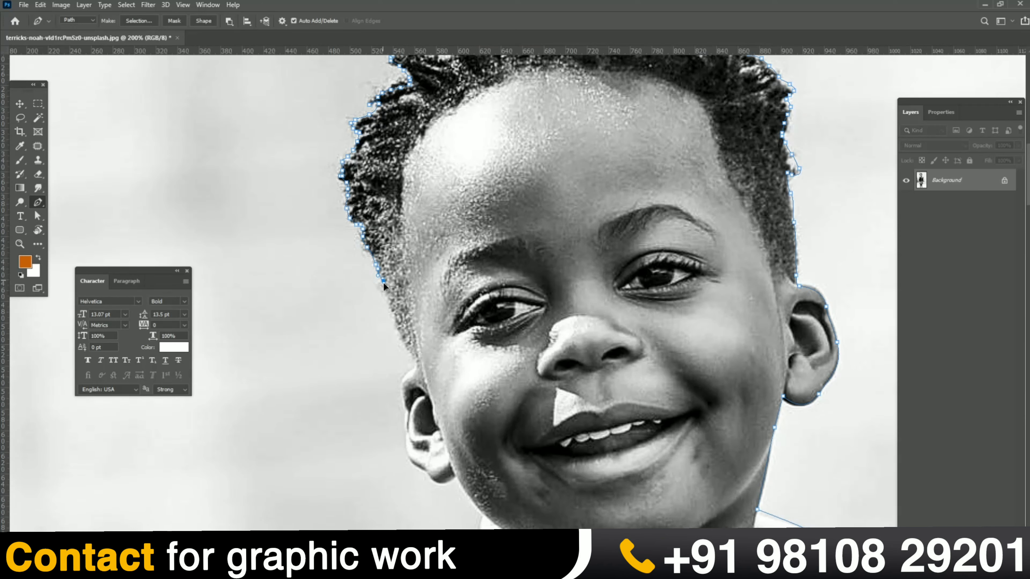
pyautogui.moveTo(398, 324); pyautogui.dragTo(369, 228)
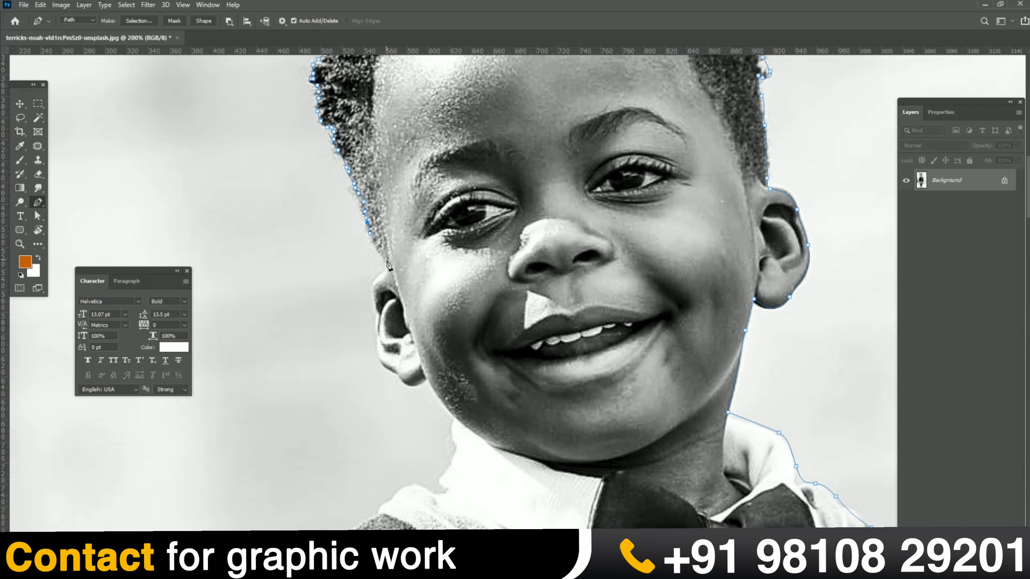
# - Trace from the hairline around the top of the ear and along its outer edge
pyautogui.click(384, 262)
pyautogui.click(384, 275)
pyautogui.moveTo(379, 280); pyautogui.dragTo(375, 282)
pyautogui.hotkey('ctrl', 'z')
pyautogui.hotkey('ctrl', 'z')
pyautogui.moveTo(372, 301)
pyautogui.mouseDown()
pyautogui.moveTo(377, 321)
pyautogui.moveTo(374, 189)
pyautogui.mouseUp()
pyautogui.moveTo(381, 224); pyautogui.dragTo(395, 235)
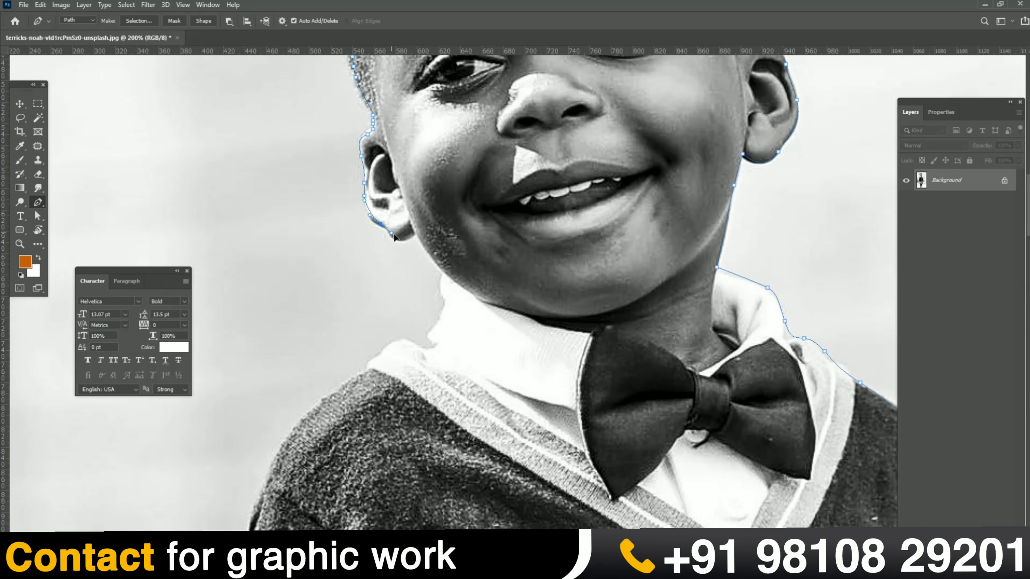
pyautogui.hotkey('ctrl', 'z')
pyautogui.moveTo(376, 224); pyautogui.dragTo(381, 227)
pyautogui.press('z')
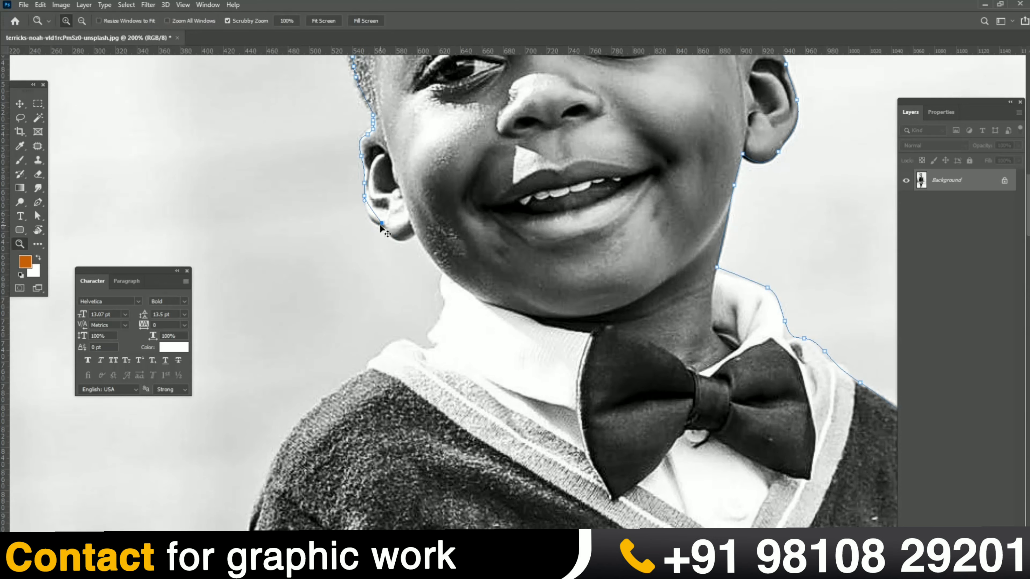
pyautogui.hotkey('ctrl', 'z')
pyautogui.press('p')
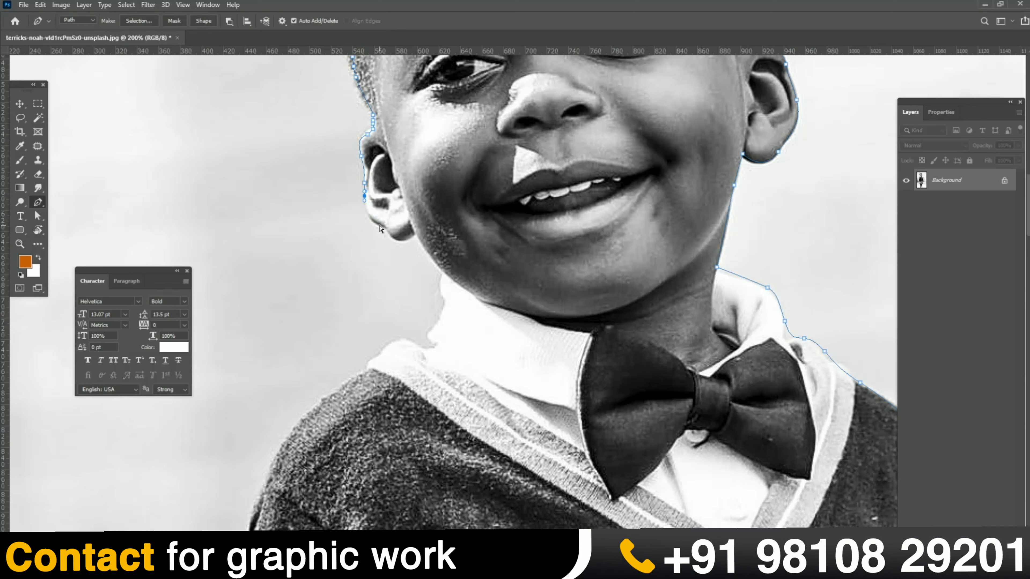
pyautogui.hotkey('ctrl', 'z')
# - Curve the path around the earlobe to the jaw and remove the last anchor's outgoing handle
pyautogui.moveTo(371, 222); pyautogui.dragTo(391, 239)
pyautogui.moveTo(419, 230); pyautogui.dragTo(422, 225)
pyautogui.scroll(3, 412, 204)
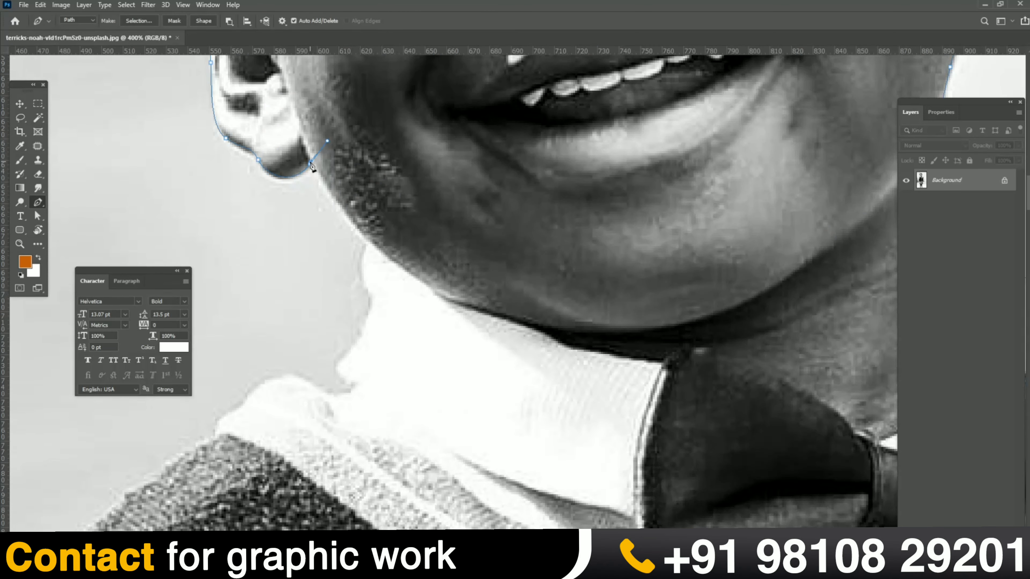
pyautogui.press('super')
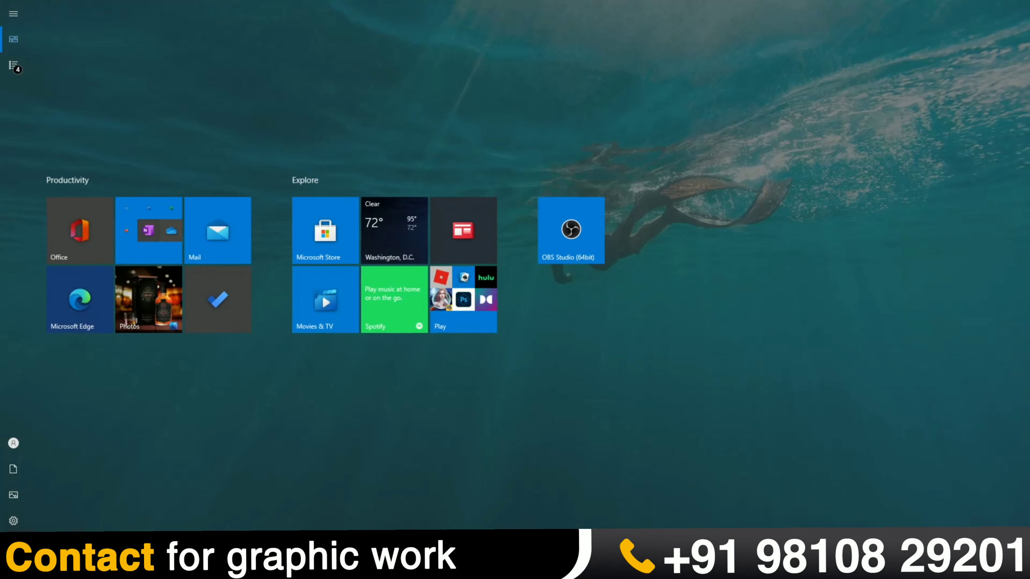
pyautogui.press('super')
pyautogui.keyDown('ctrl'); pyautogui.click(311, 166); pyautogui.keyUp('ctrl')
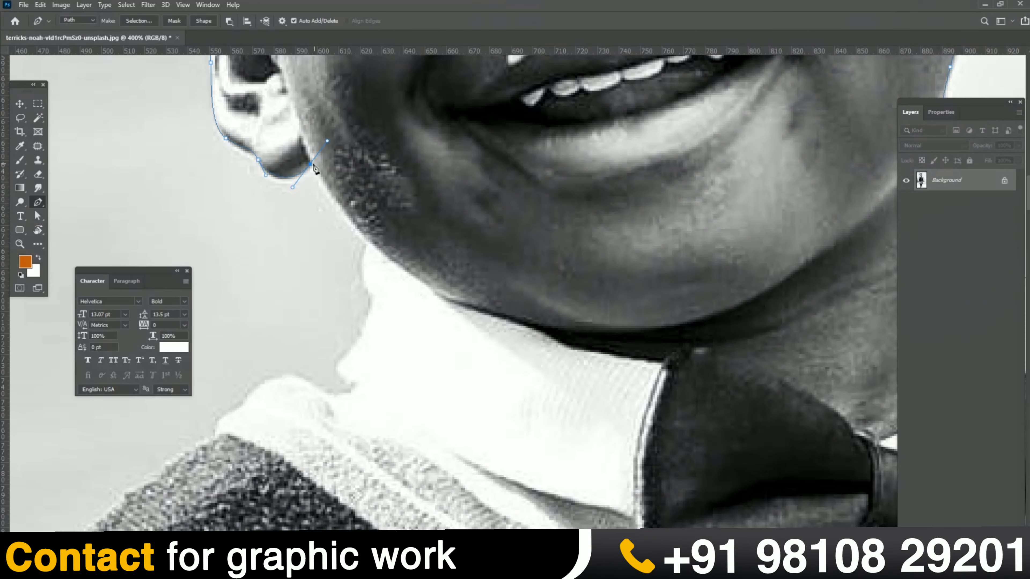
pyautogui.press('super')
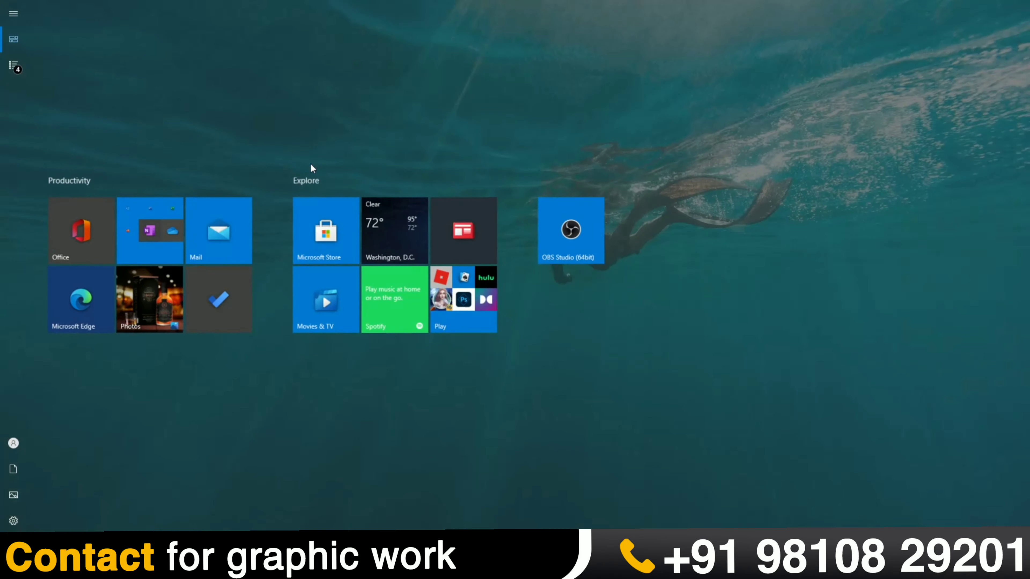
pyautogui.press('super')
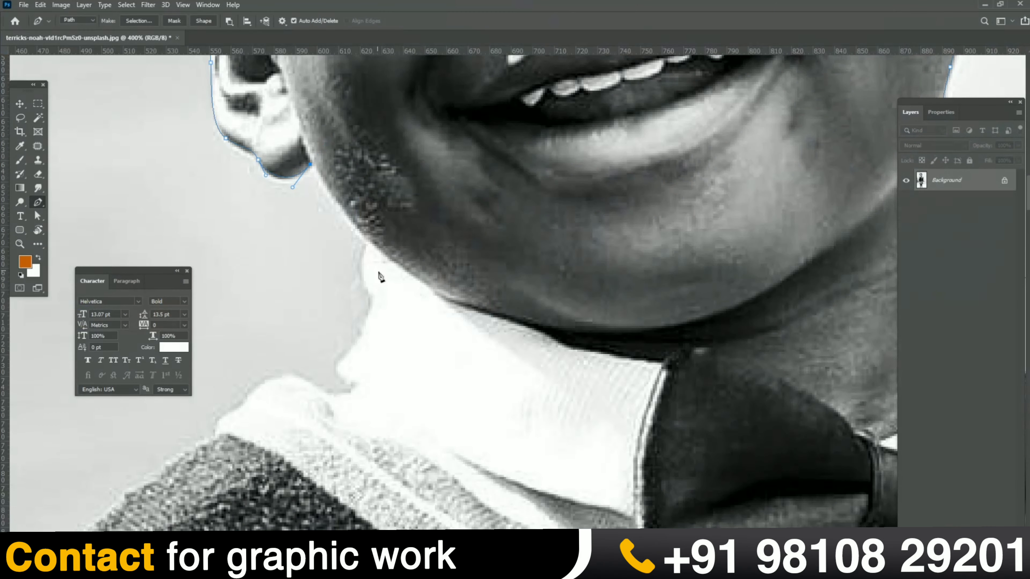
pyautogui.moveTo(400, 265); pyautogui.dragTo(424, 283)
pyautogui.moveTo(484, 313); pyautogui.dragTo(489, 313)
pyautogui.moveTo(554, 339); pyautogui.dragTo(574, 387)
pyautogui.hotkey('ctrl', 'z')
pyautogui.hotkey('ctrl', 'z')
pyautogui.hotkey('ctrl', 'z')
pyautogui.hotkey('ctrl', 'z')
pyautogui.hotkey('ctrl', 'z')
pyautogui.hotkey('ctrl', 'z')
pyautogui.hotkey('ctrl', 'z')
# - Trace the jaw edge from the earlobe and continue around the white collar onto the sweater's shoulder
pyautogui.moveTo(406, 266); pyautogui.dragTo(412, 271)
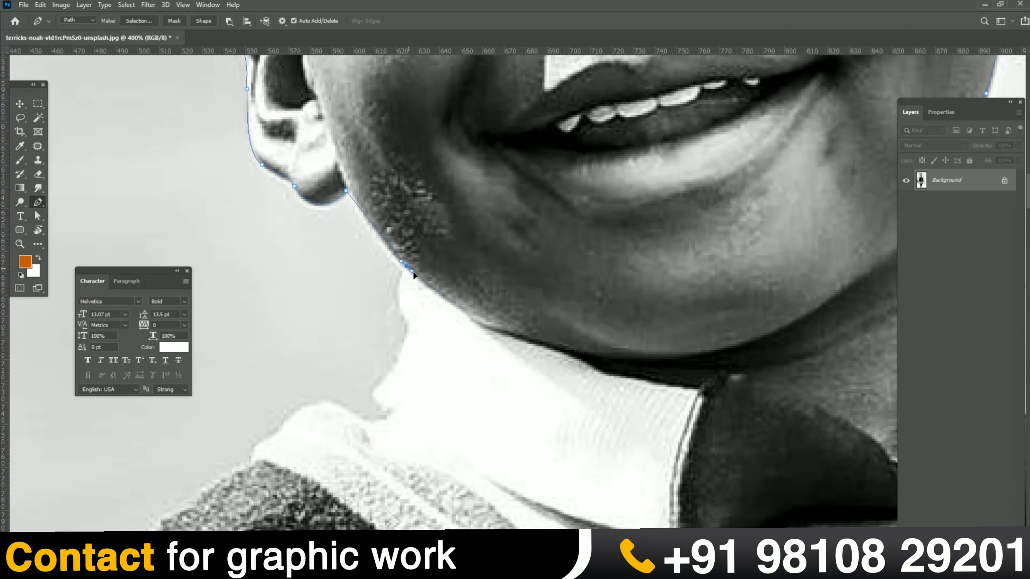
pyautogui.moveTo(404, 323); pyautogui.dragTo(453, 256)
pyautogui.moveTo(437, 291); pyautogui.dragTo(474, 169)
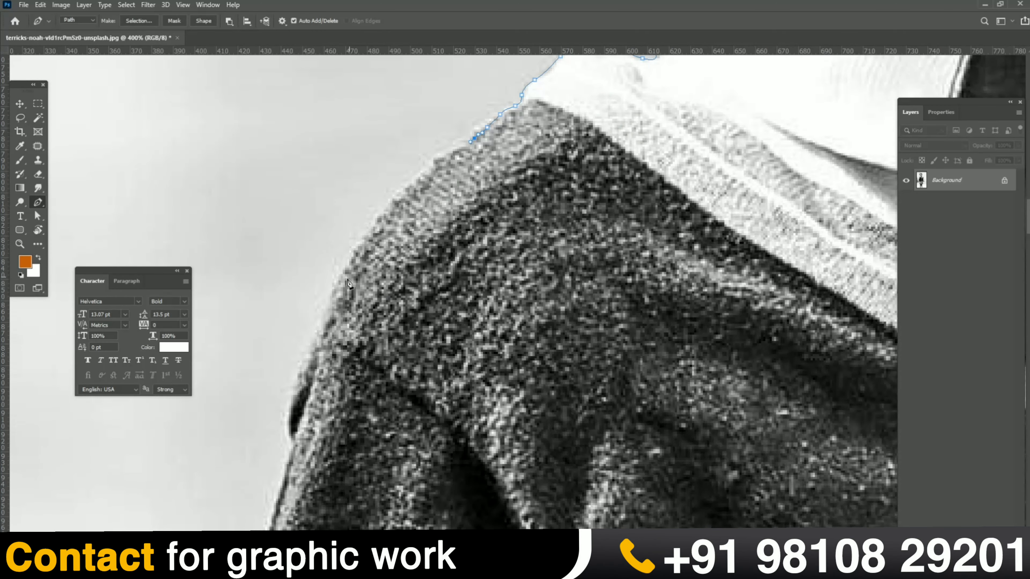
# - Curve the path over the sweater's shoulder and past the dark fold onto the upper sleeve
pyautogui.moveTo(336, 288); pyautogui.dragTo(312, 356)
pyautogui.hotkey('ctrl', '-')
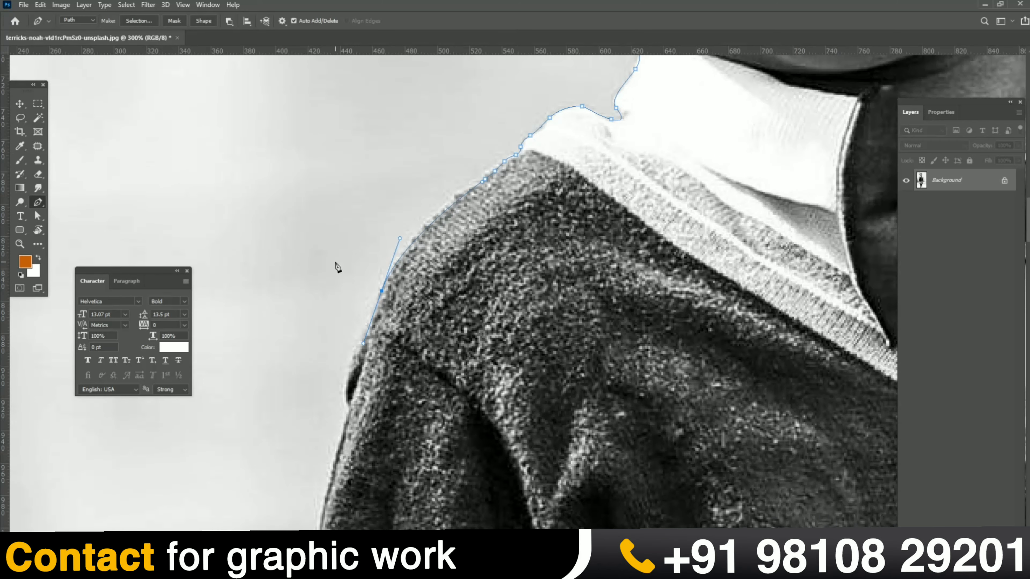
pyautogui.moveTo(388, 335); pyautogui.dragTo(451, 162)
pyautogui.click(417, 190)
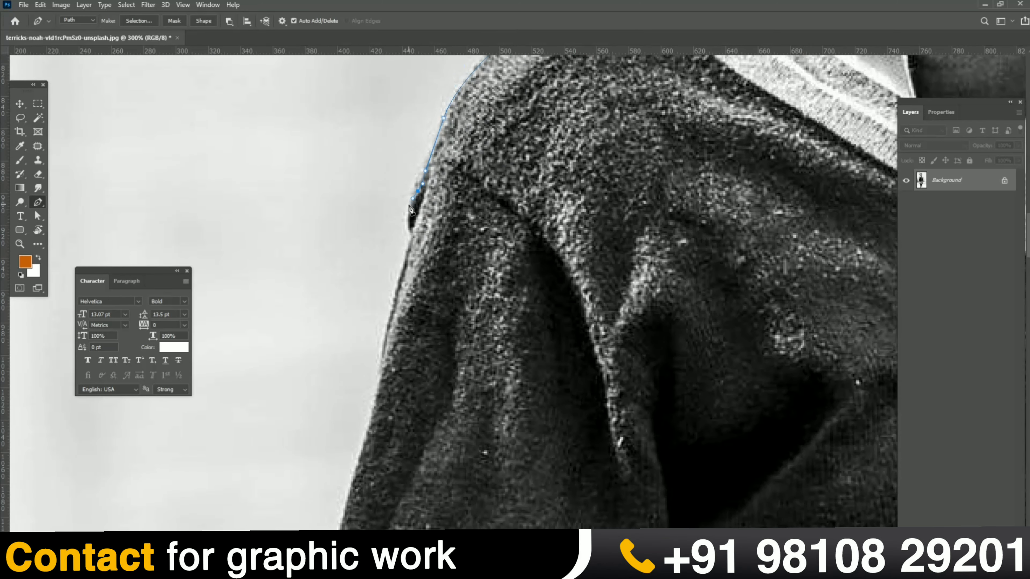
pyautogui.moveTo(407, 221); pyautogui.dragTo(407, 229)
pyautogui.click(404, 258)
pyautogui.moveTo(398, 286); pyautogui.dragTo(395, 300)
pyautogui.scroll(-3, 456, 119)
pyautogui.scroll(2, 449, 226)
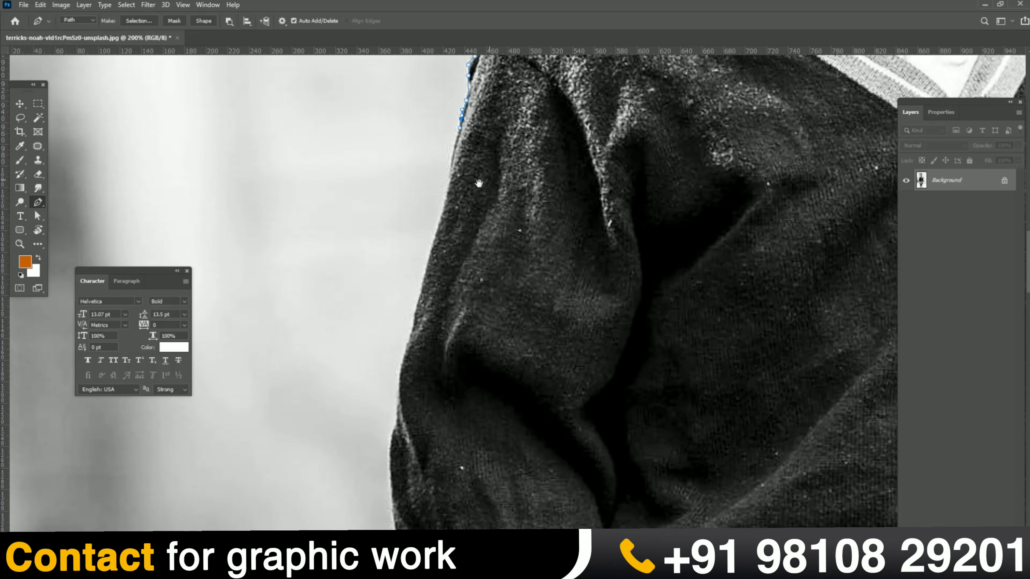
pyautogui.click(436, 230)
pyautogui.moveTo(419, 282); pyautogui.dragTo(419, 295)
pyautogui.hotkey('ctrl', 'z')
pyautogui.hotkey('ctrl', 'z')
pyautogui.moveTo(434, 248); pyautogui.dragTo(425, 295)
pyautogui.hotkey('ctrl', 'z')
pyautogui.hotkey('ctrl', 'z')
# - Trace the sleeve's outer edge down to the elbow crease and remove the last anchor's outgoing handle
pyautogui.moveTo(437, 237); pyautogui.dragTo(434, 247)
pyautogui.moveTo(425, 284); pyautogui.dragTo(419, 306)
pyautogui.moveTo(417, 312); pyautogui.dragTo(439, 229)
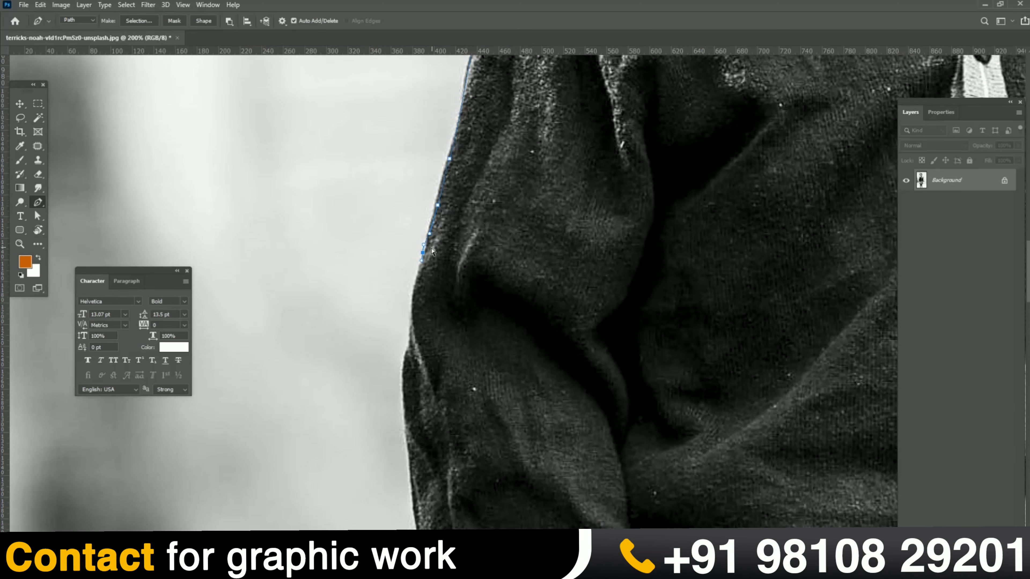
pyautogui.hotkey('ctrl', 'z')
pyautogui.moveTo(414, 289); pyautogui.dragTo(413, 169)
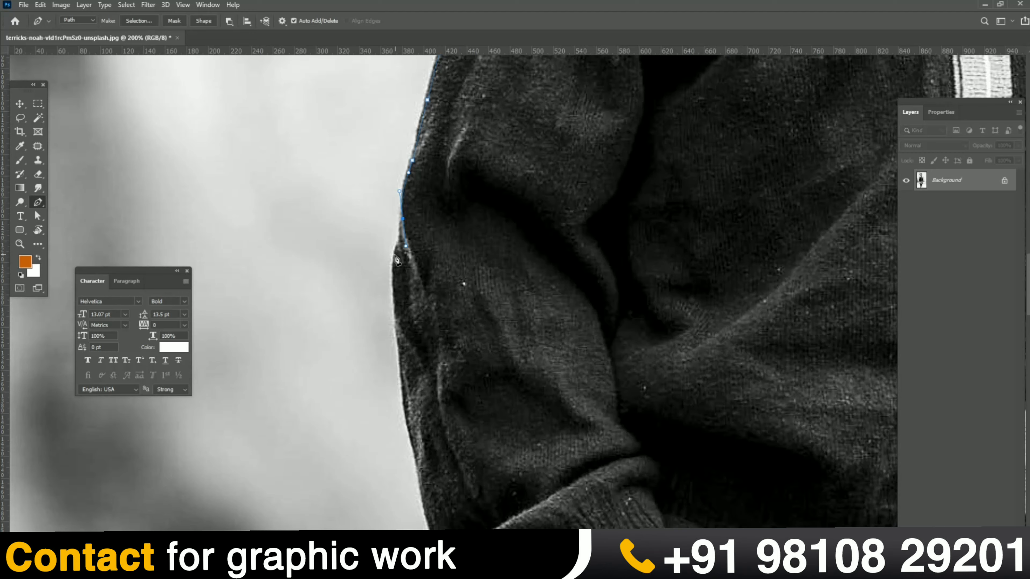
pyautogui.hotkey('ctrl', 'z')
pyautogui.press('super')
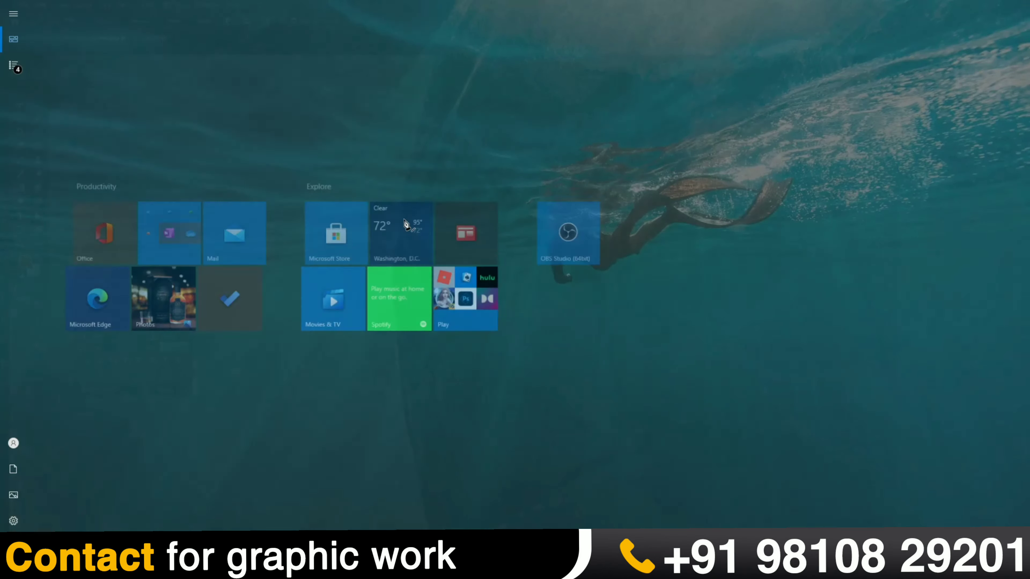
pyautogui.press('super')
pyautogui.keyDown('alt'); pyautogui.click(403, 218); pyautogui.keyUp('alt')
# - Trace around the elbow crease and down the outer edge of the lower sleeve toward the cuff
pyautogui.moveTo(400, 251); pyautogui.dragTo(376, 209)
pyautogui.hotkey('ctrl', 'z')
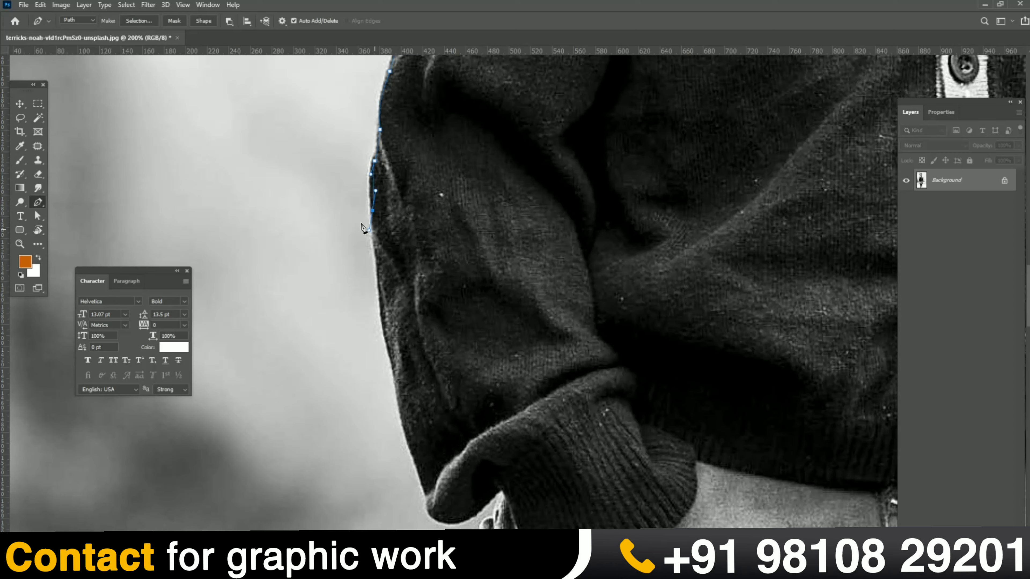
pyautogui.moveTo(413, 267); pyautogui.dragTo(380, 191)
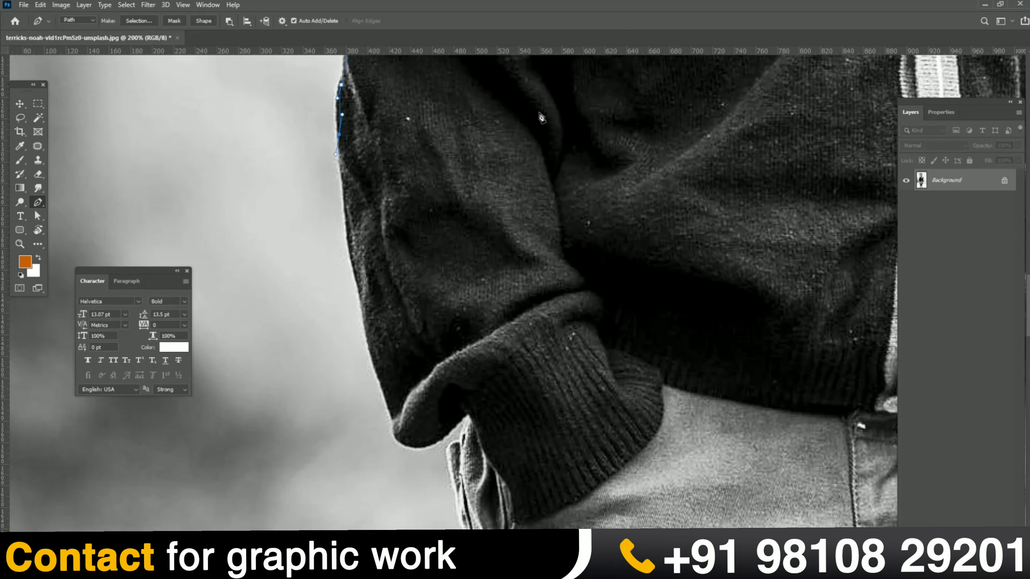
pyautogui.click(346, 239)
pyautogui.hotkey('ctrl', 'z')
pyautogui.moveTo(349, 248); pyautogui.dragTo(355, 268)
pyautogui.moveTo(376, 342); pyautogui.dragTo(337, 233)
pyautogui.click(346, 289)
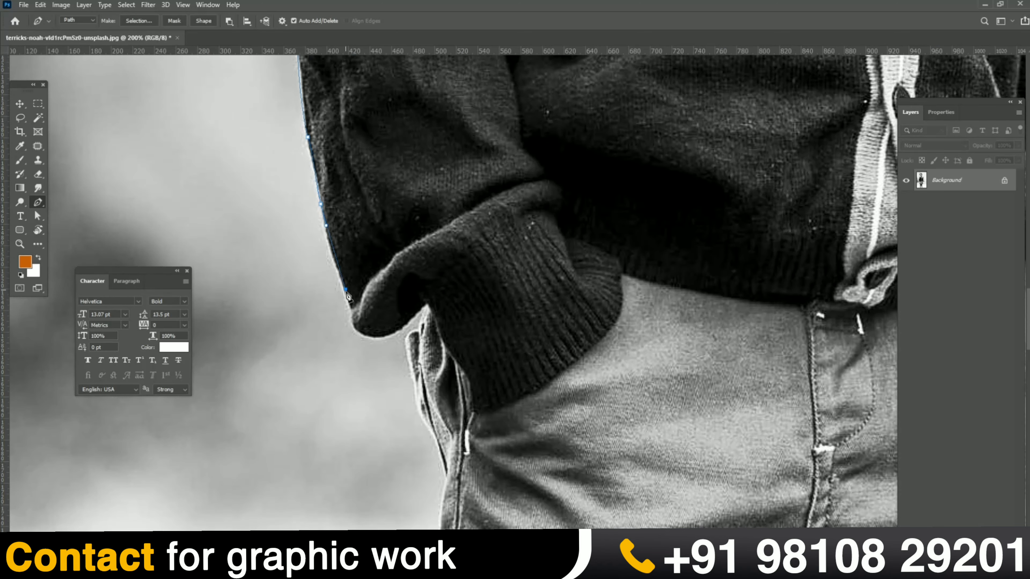
# - Curve the path around the bottom of the folded sleeve cuff to where it meets the shorts' pocket
pyautogui.click(351, 302)
pyautogui.click(353, 324)
pyautogui.moveTo(390, 335); pyautogui.dragTo(390, 242)
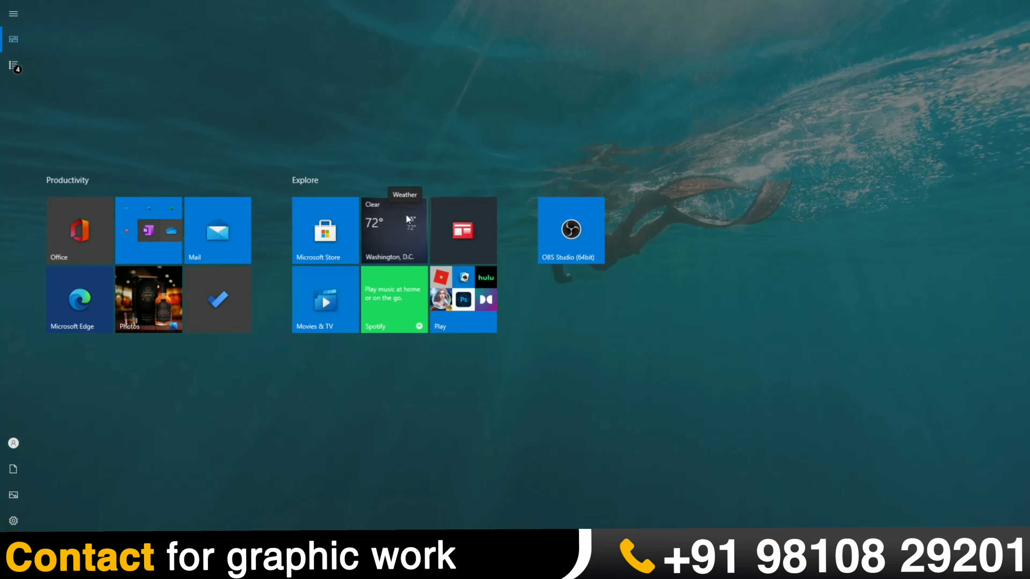
pyautogui.scroll(-3, 414, 373)
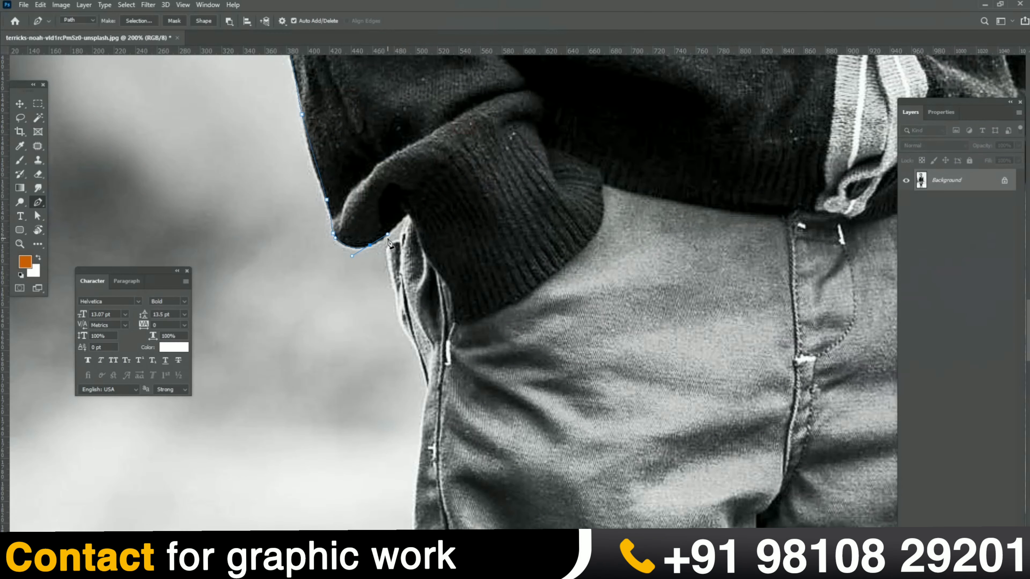
# - Trace the pocket's outer edge and the side of the shorts down to the rolled hem
pyautogui.moveTo(405, 259); pyautogui.dragTo(382, 132)
pyautogui.click(407, 251)
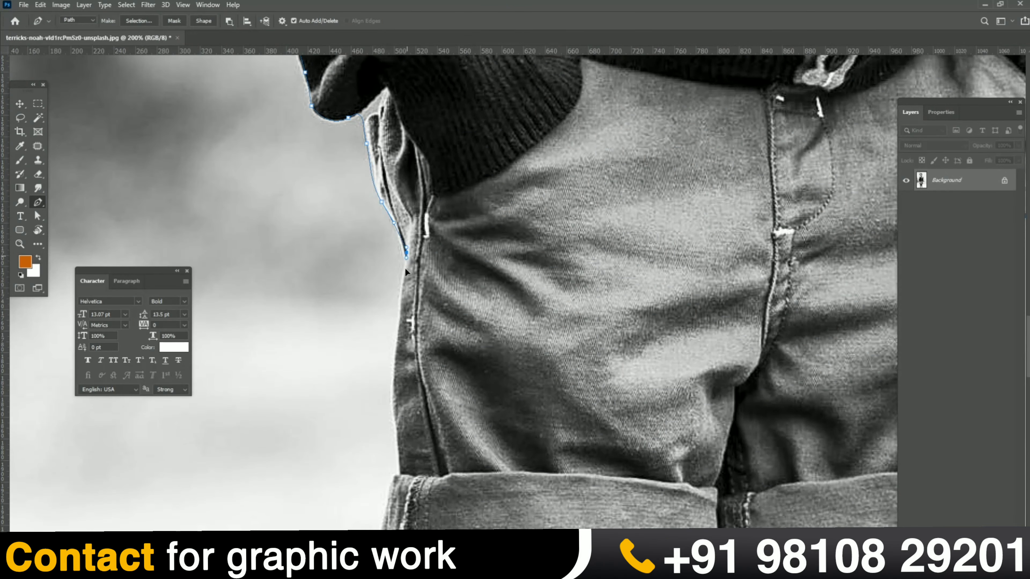
pyautogui.hotkey('ctrl', 'z')
pyautogui.moveTo(405, 258); pyautogui.dragTo(409, 183)
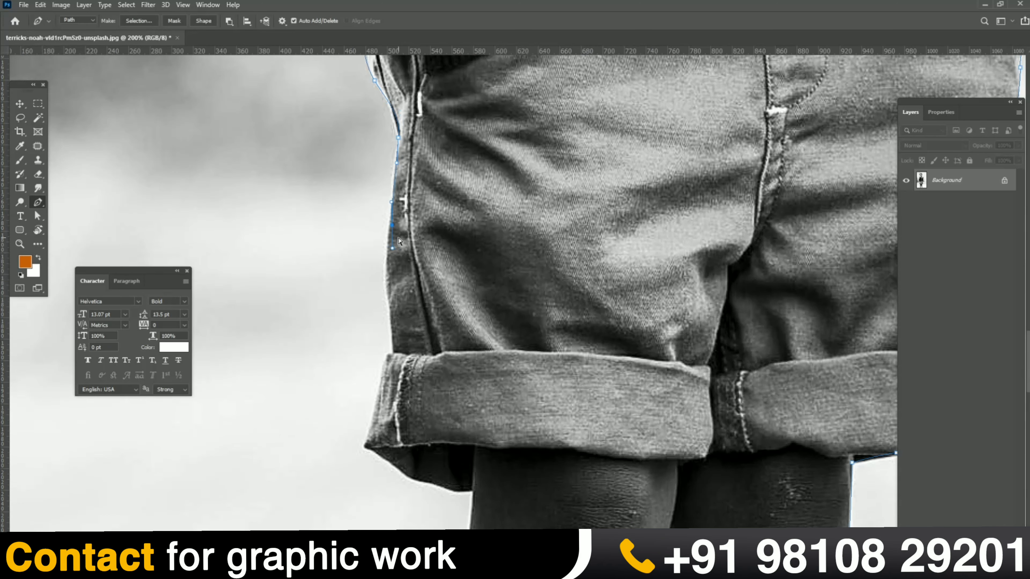
pyautogui.moveTo(385, 270); pyautogui.dragTo(385, 289)
pyautogui.moveTo(392, 327); pyautogui.dragTo(395, 338)
pyautogui.scroll(-5, 405, 332)
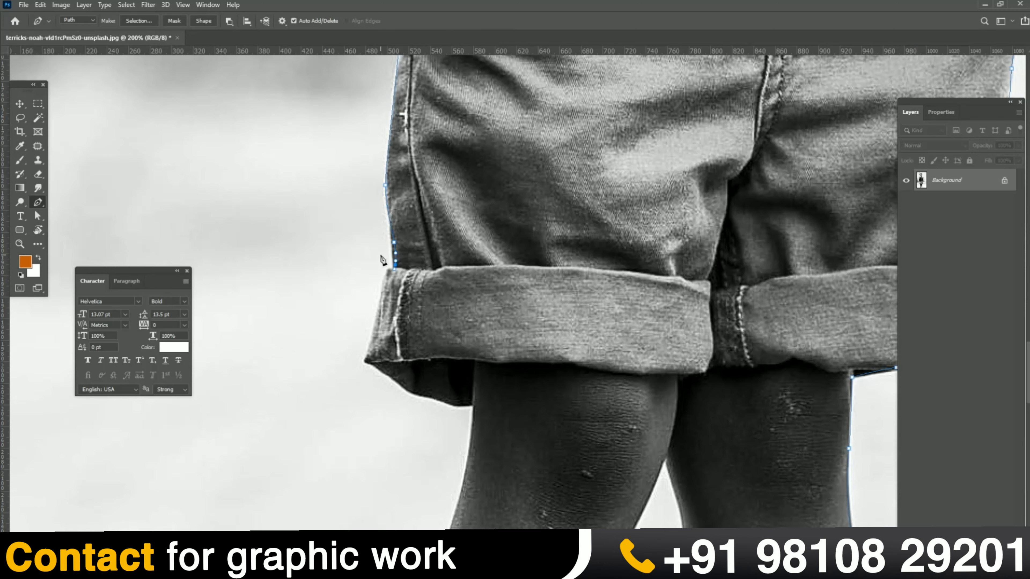
# - Trace the outer side of the rolled hem from its upper corner around its pointed lower corner
pyautogui.hotkey('ctrl', '+')
pyautogui.hotkey('ctrl', '+')
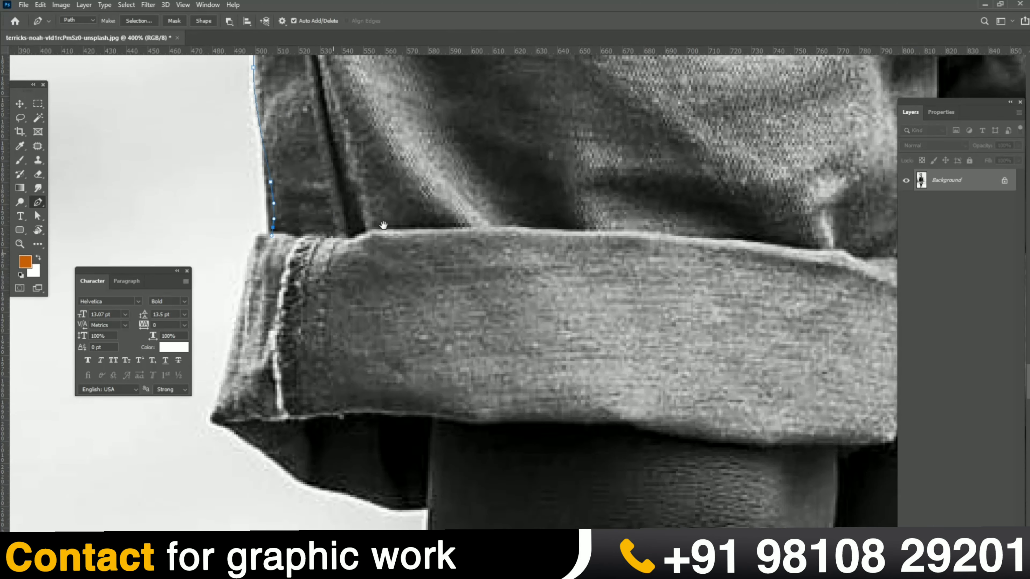
pyautogui.moveTo(383, 225); pyautogui.dragTo(468, 173)
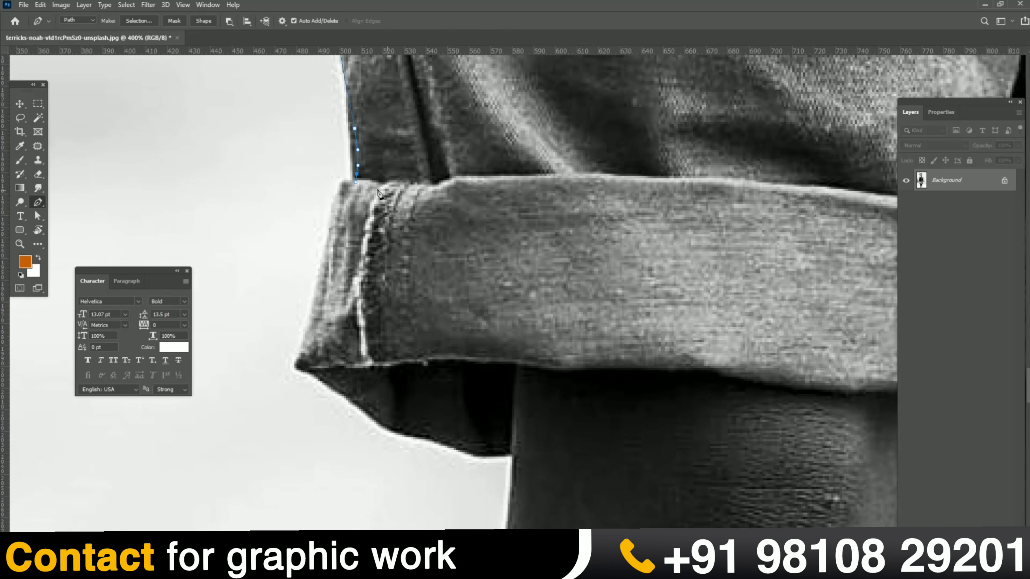
pyautogui.click(340, 180)
pyautogui.moveTo(307, 317); pyautogui.dragTo(325, 234)
pyautogui.hotkey('ctrl', 'z')
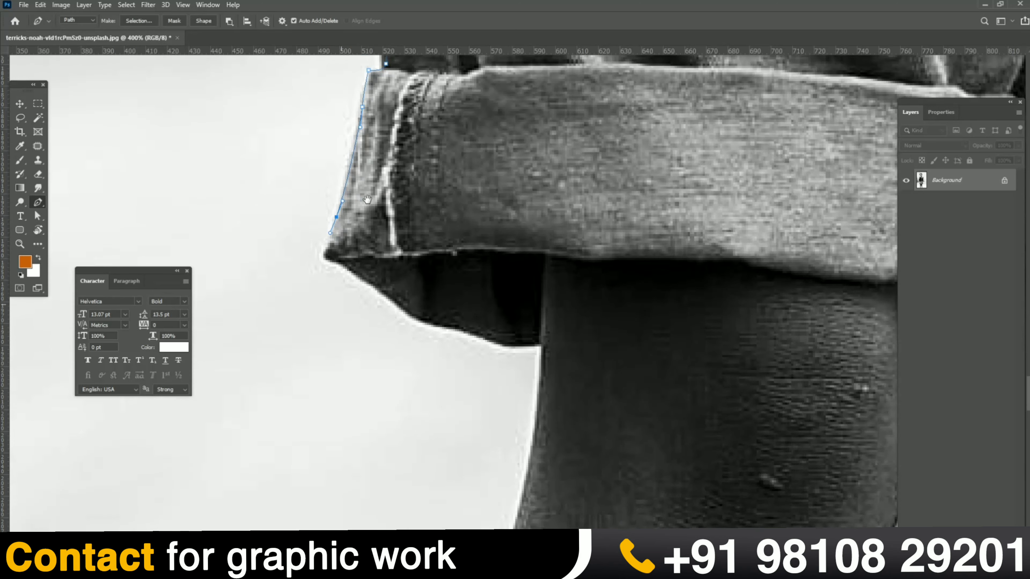
pyautogui.click(330, 264)
pyautogui.click(342, 269)
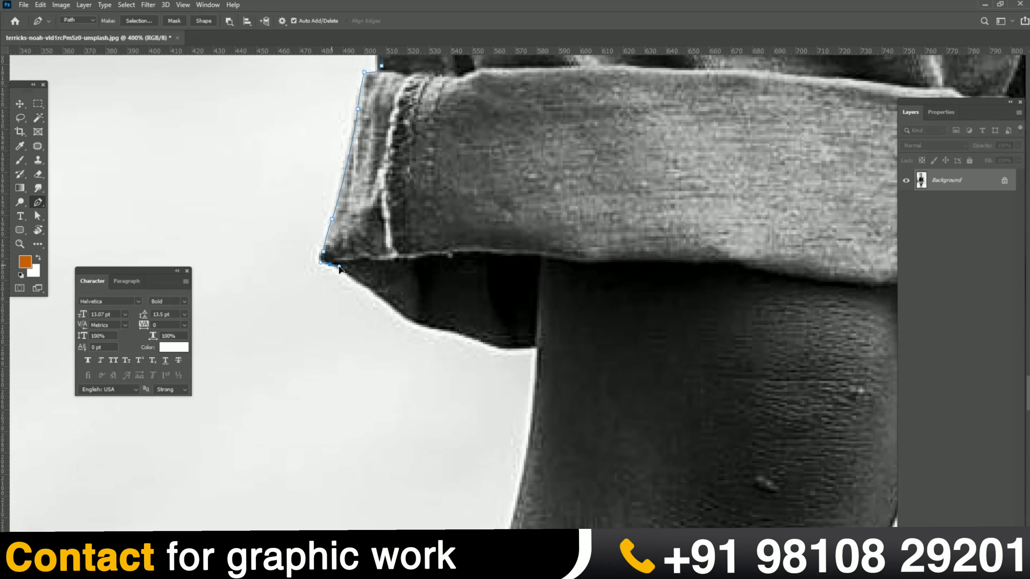
# - Trace the sloping underside of the rolled hem toward the leg with closely spaced anchor points
pyautogui.click(353, 273)
pyautogui.click(369, 287)
pyautogui.click(385, 300)
pyautogui.moveTo(392, 275); pyautogui.dragTo(324, 169)
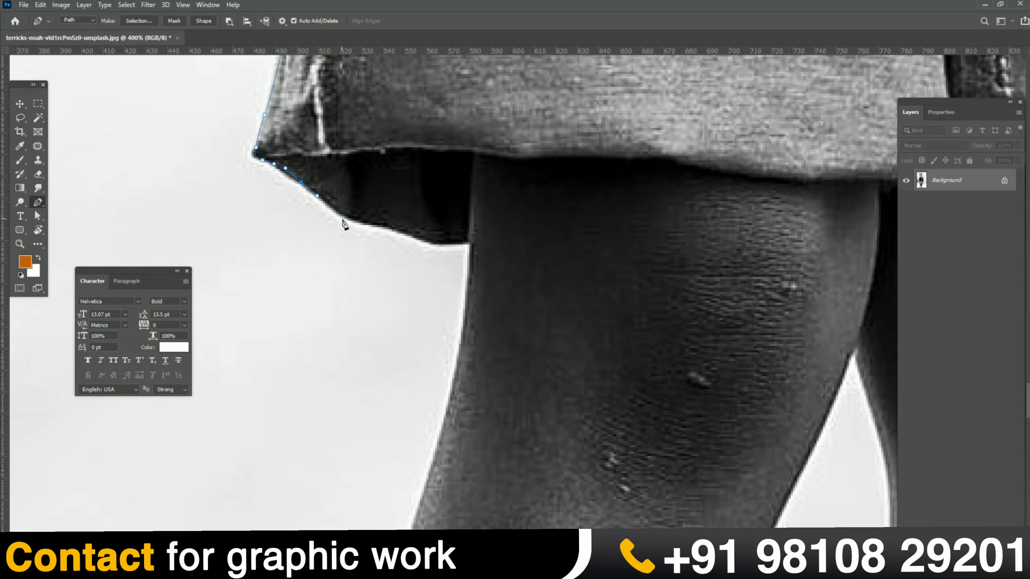
pyautogui.click(340, 216)
pyautogui.click(359, 220)
pyautogui.click(377, 224)
# - Trace the leg's outer edge from the underside of the rolled hem past the knee and down the calf
pyautogui.moveTo(467, 242)
pyautogui.mouseDown()
pyautogui.moveTo(477, 241)
pyautogui.moveTo(467, 258)
pyautogui.mouseUp()
pyautogui.moveTo(463, 339); pyautogui.dragTo(459, 353)
pyautogui.hotkey('ctrl', '-')
pyautogui.hotkey('ctrl', '-')
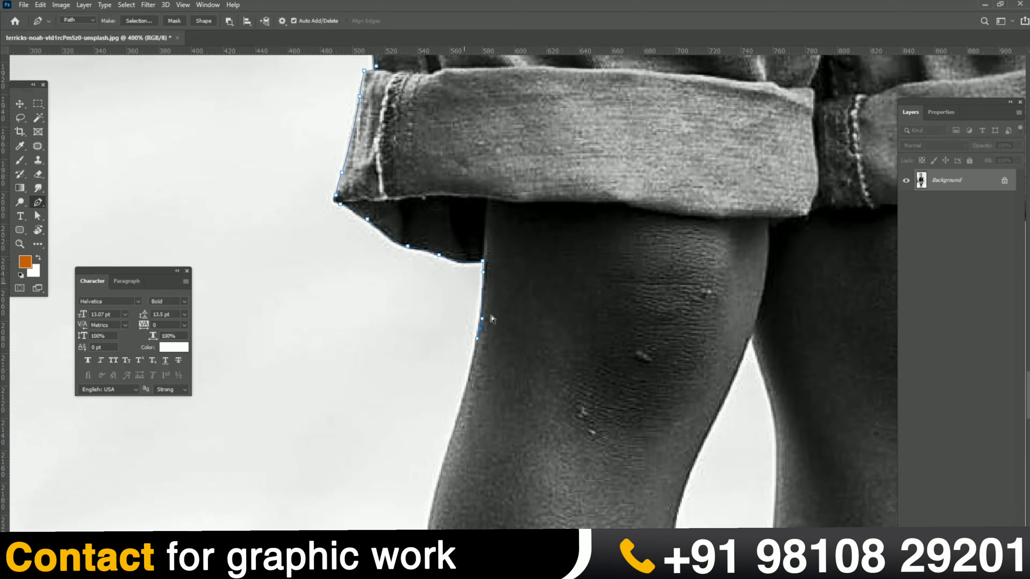
pyautogui.moveTo(501, 315); pyautogui.dragTo(496, 144)
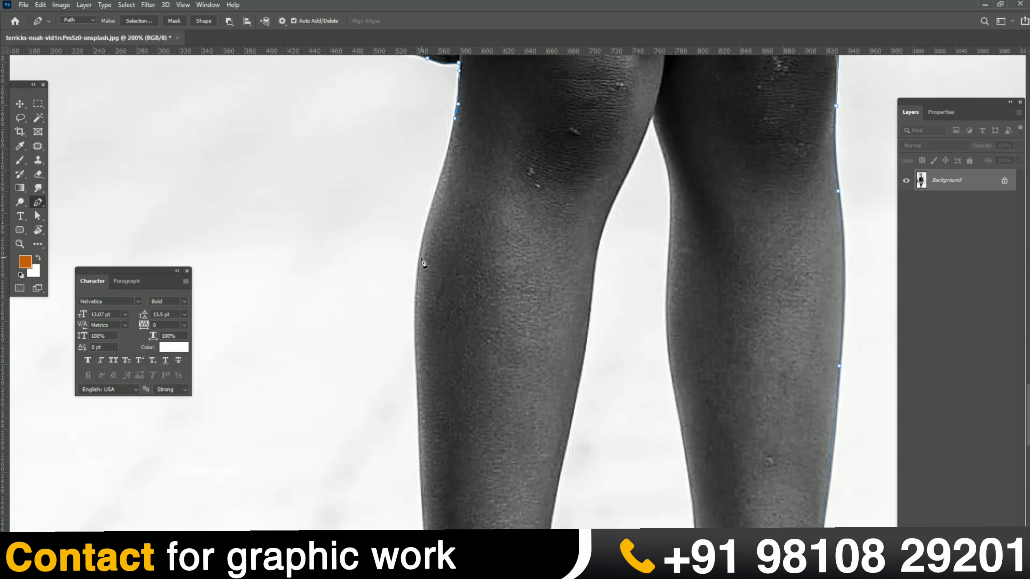
pyautogui.moveTo(430, 215); pyautogui.dragTo(423, 240)
pyautogui.moveTo(418, 388); pyautogui.dragTo(418, 127)
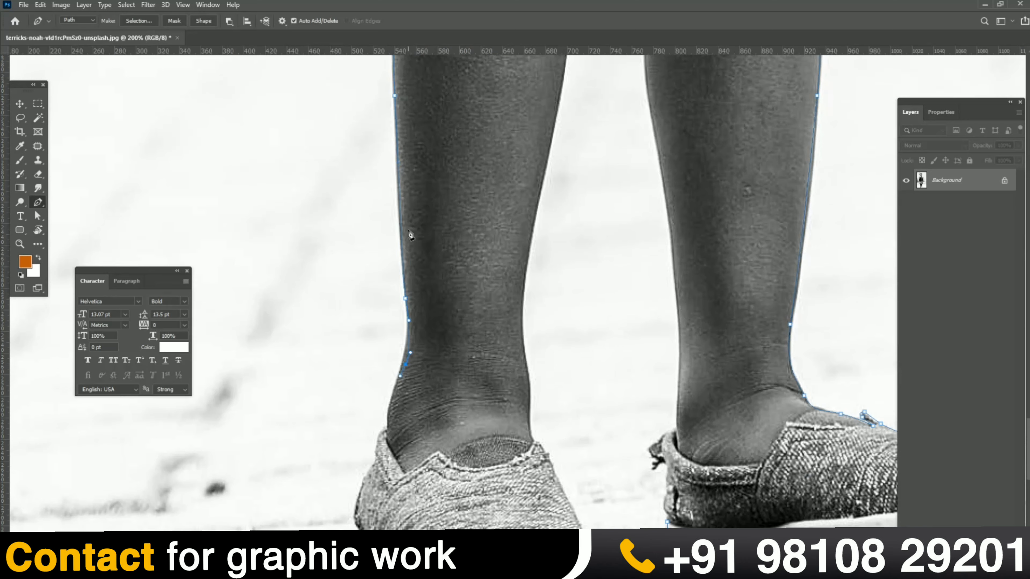
# - Undo the misplaced anchor and trace around the ankle and down the outer side of the front-facing shoe to its sole
pyautogui.hotkey('ctrl', 'z')
pyautogui.click(404, 359)
pyautogui.moveTo(391, 388); pyautogui.dragTo(380, 187)
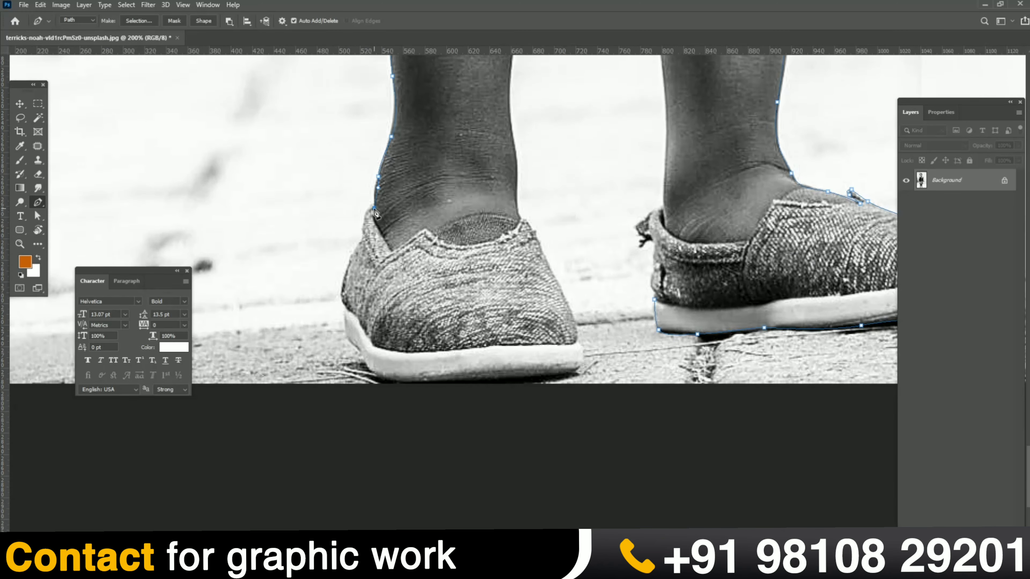
pyautogui.moveTo(358, 248); pyautogui.dragTo(354, 254)
pyautogui.moveTo(384, 337); pyautogui.dragTo(290, 136)
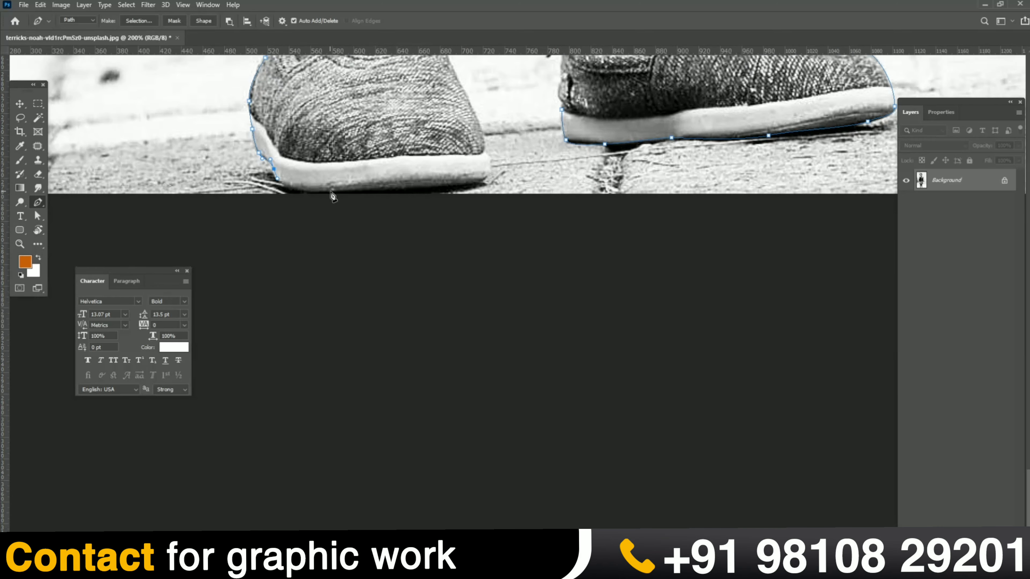
# - Trace the underside of the front-facing shoe's sole and curve around its inner corner, ending in a corner anchor
pyautogui.moveTo(333, 194)
pyautogui.mouseDown()
pyautogui.moveTo(359, 196)
pyautogui.moveTo(334, 196)
pyautogui.moveTo(347, 194)
pyautogui.mouseUp()
pyautogui.click(378, 192)
pyautogui.moveTo(432, 186); pyautogui.dragTo(443, 187)
pyautogui.moveTo(444, 114); pyautogui.dragTo(401, 283)
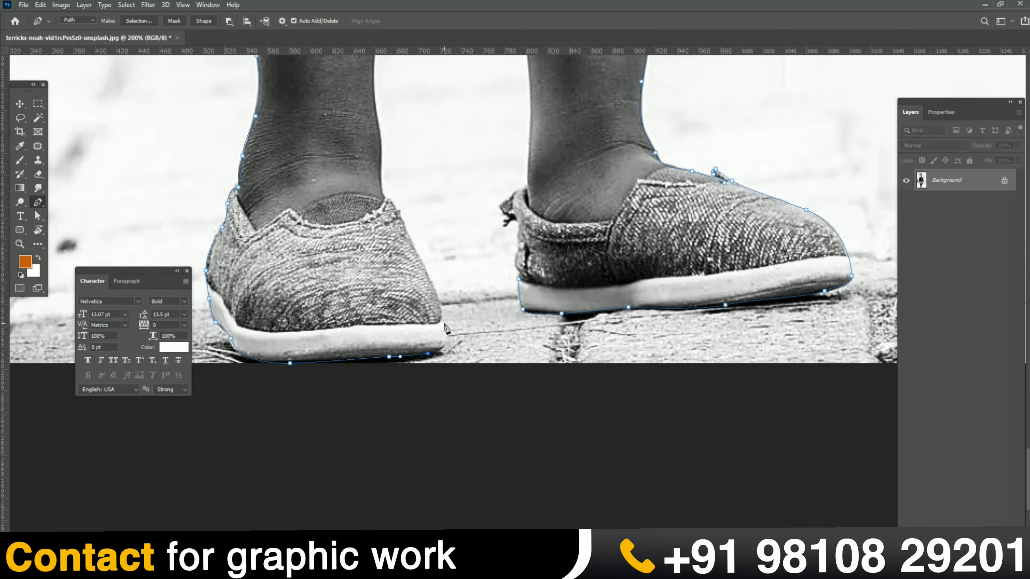
pyautogui.moveTo(443, 322); pyautogui.dragTo(434, 310)
pyautogui.keyDown('alt'); pyautogui.click(443, 322); pyautogui.keyUp('alt')
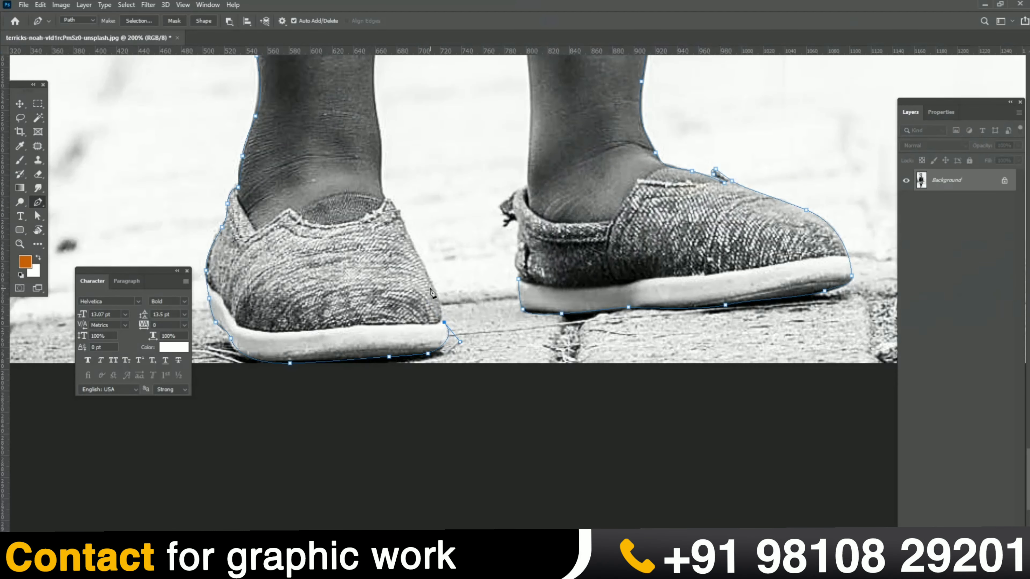
# - Trace the inner side of the front-facing shoe up to its opening and onto the ankle
pyautogui.click(431, 284)
pyautogui.moveTo(397, 221); pyautogui.dragTo(399, 307)
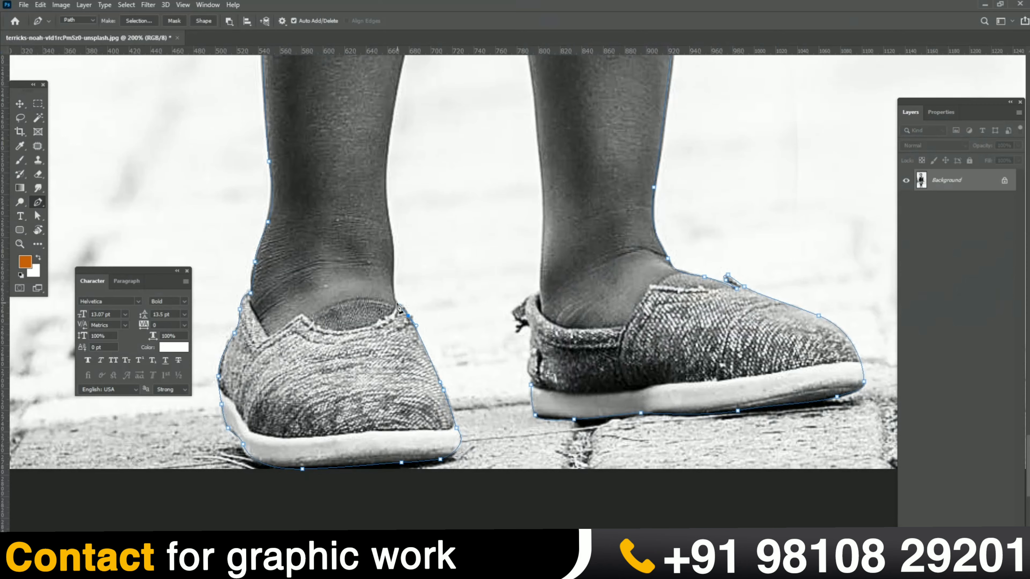
pyautogui.click(393, 285)
pyautogui.moveTo(395, 241); pyautogui.dragTo(389, 365)
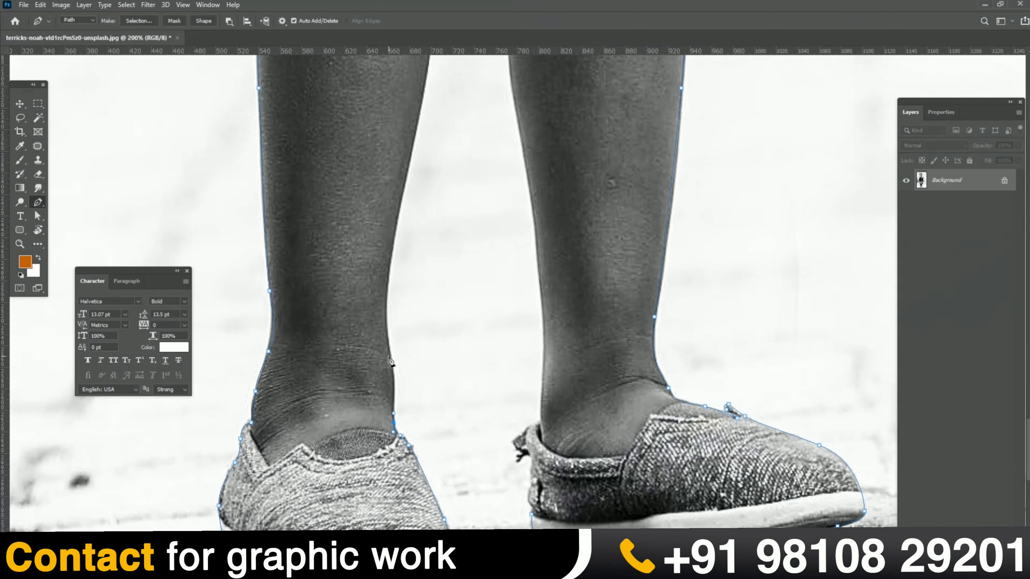
# - Trace the leg's inner edge from above the ankle up the calf to the point where the knees meet
pyautogui.click(388, 264)
pyautogui.click(393, 230)
pyautogui.moveTo(416, 129); pyautogui.dragTo(355, 367)
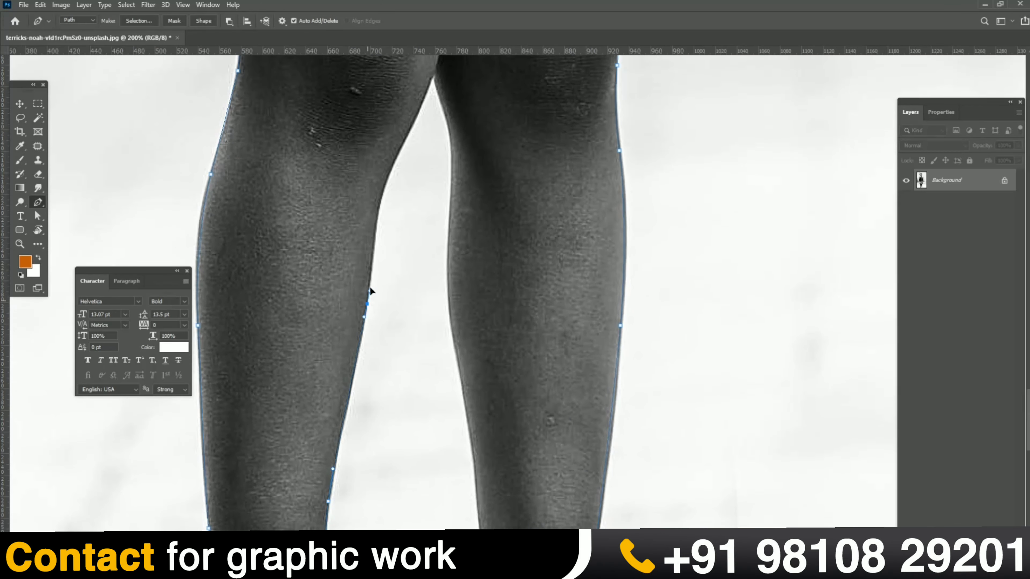
pyautogui.moveTo(373, 231)
pyautogui.mouseDown()
pyautogui.moveTo(340, 269)
pyautogui.moveTo(356, 271)
pyautogui.moveTo(375, 242)
pyautogui.mouseUp()
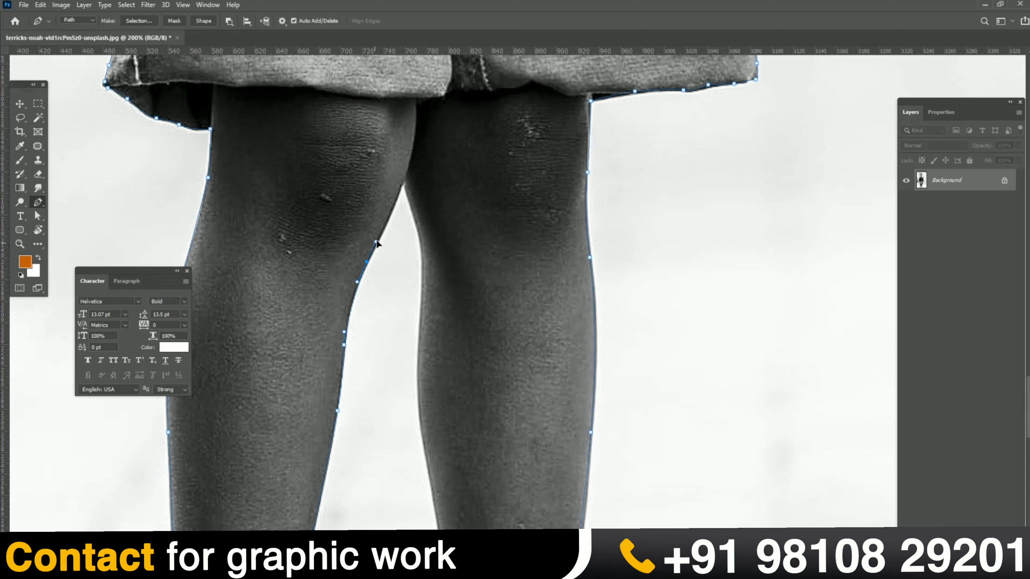
pyautogui.click(404, 181)
# - Trace the inner edge of the other leg from the meeting point of the knees down to the ankle
pyautogui.hotkey('ctrl', '+')
pyautogui.scroll(-2, 409, 230)
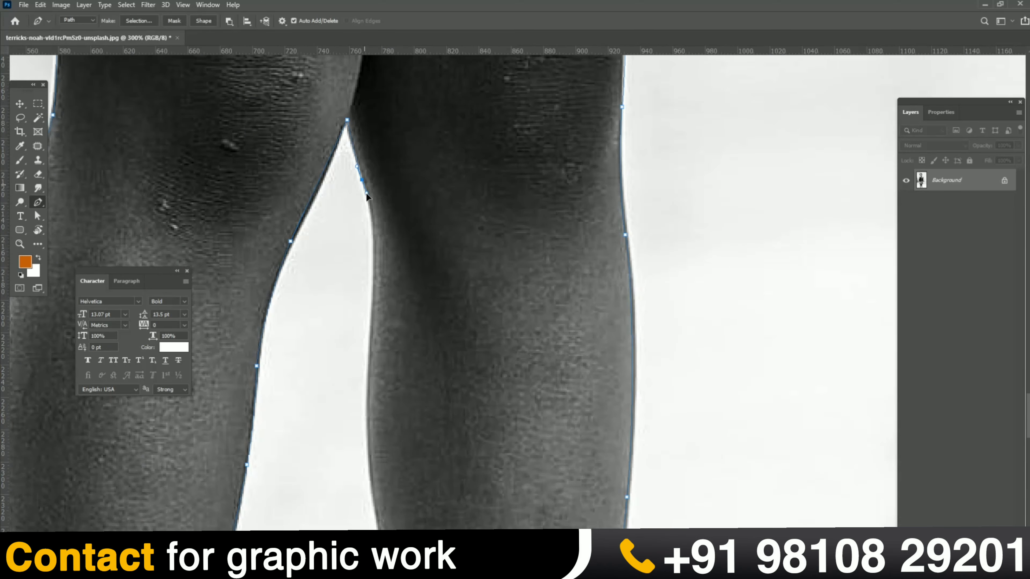
pyautogui.moveTo(375, 298); pyautogui.dragTo(372, 332)
pyautogui.scroll(-4, 371, 361)
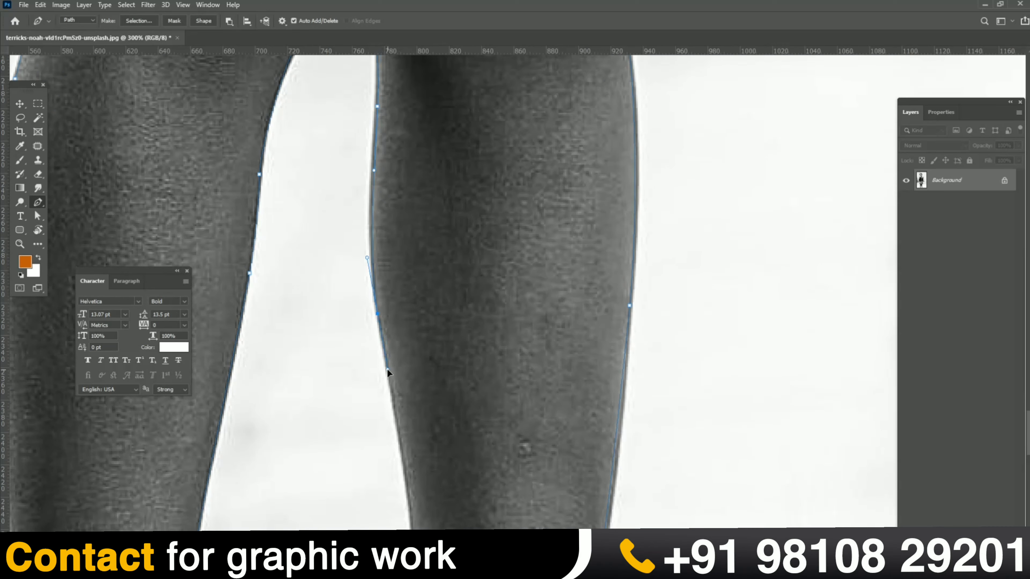
pyautogui.moveTo(423, 373); pyautogui.dragTo(404, 197)
pyautogui.moveTo(400, 302); pyautogui.dragTo(403, 340)
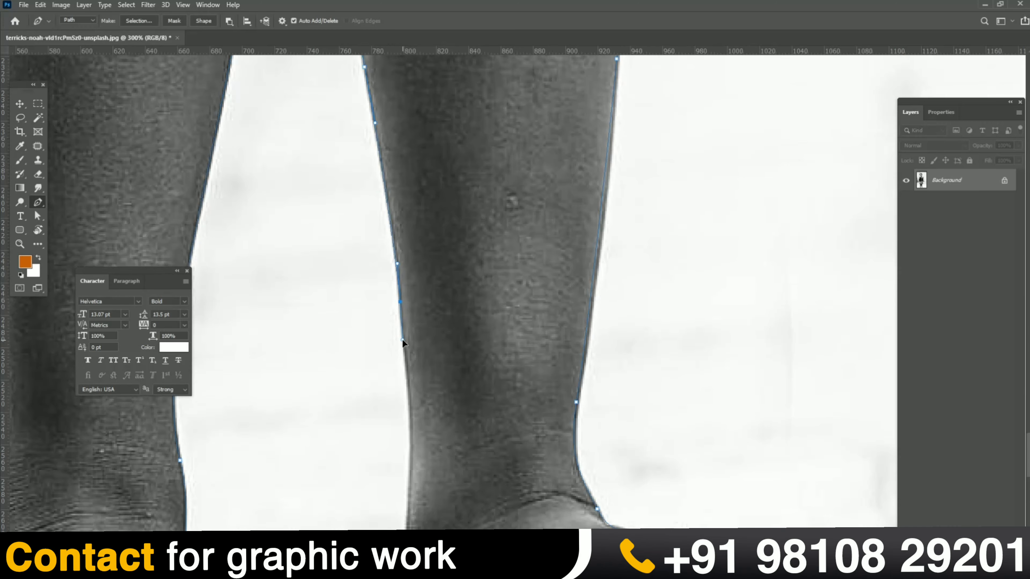
pyautogui.moveTo(405, 343); pyautogui.dragTo(379, 180)
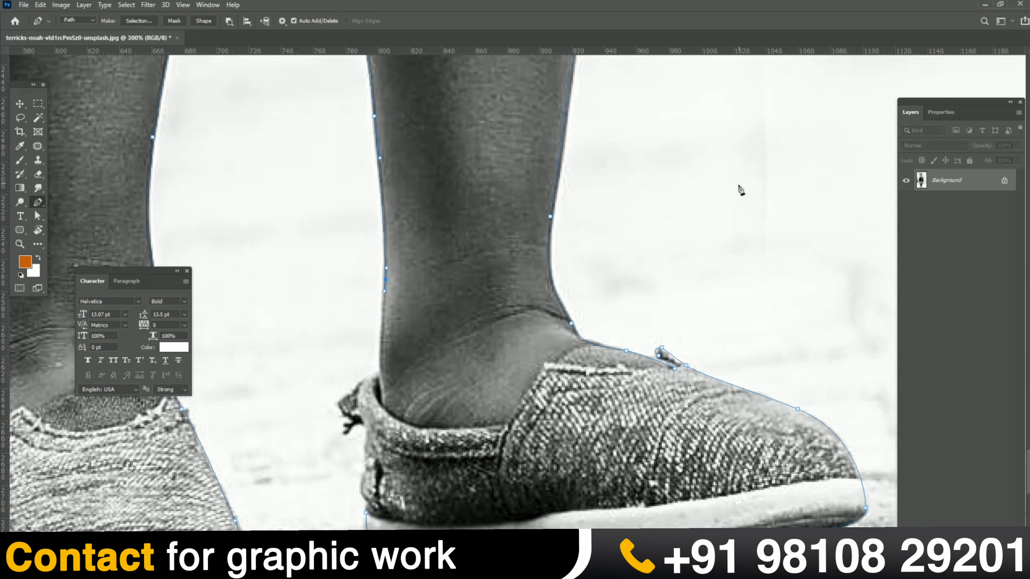
pyautogui.moveTo(426, 319); pyautogui.dragTo(434, 197)
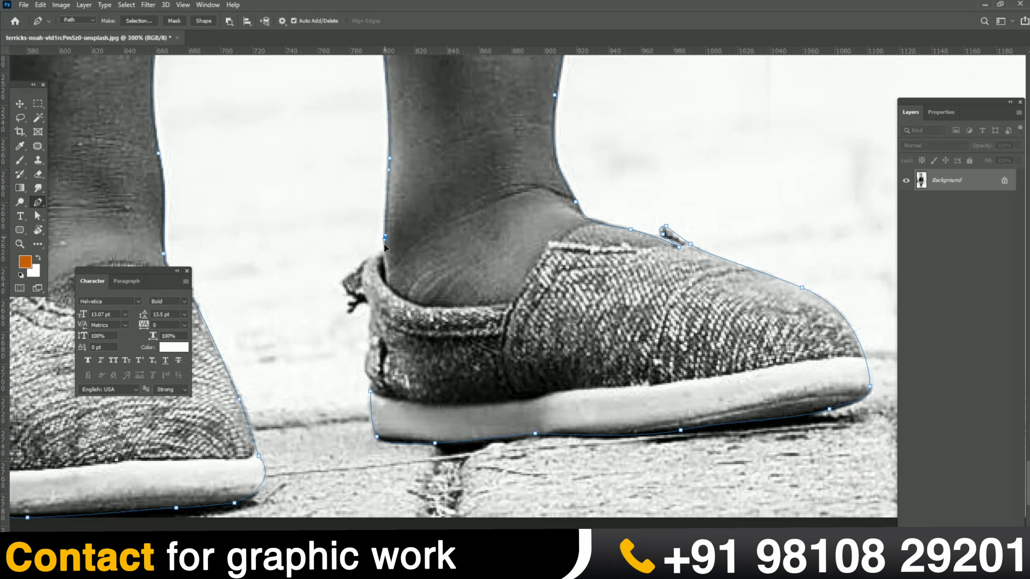
# - Trace around the loose threads and back of the side-facing shoe's heel, and close the path at its sole
pyautogui.click(383, 252)
pyautogui.moveTo(364, 263); pyautogui.dragTo(360, 268)
pyautogui.click(343, 284)
pyautogui.click(352, 295)
pyautogui.click(365, 304)
pyautogui.moveTo(371, 345); pyautogui.dragTo(370, 352)
# - Convert the closed path to a new anti-aliased selection with a feather radius of 0.5 pixels
pyautogui.hotkey('ctrl', '-')
pyautogui.hotkey('ctrl', '-')
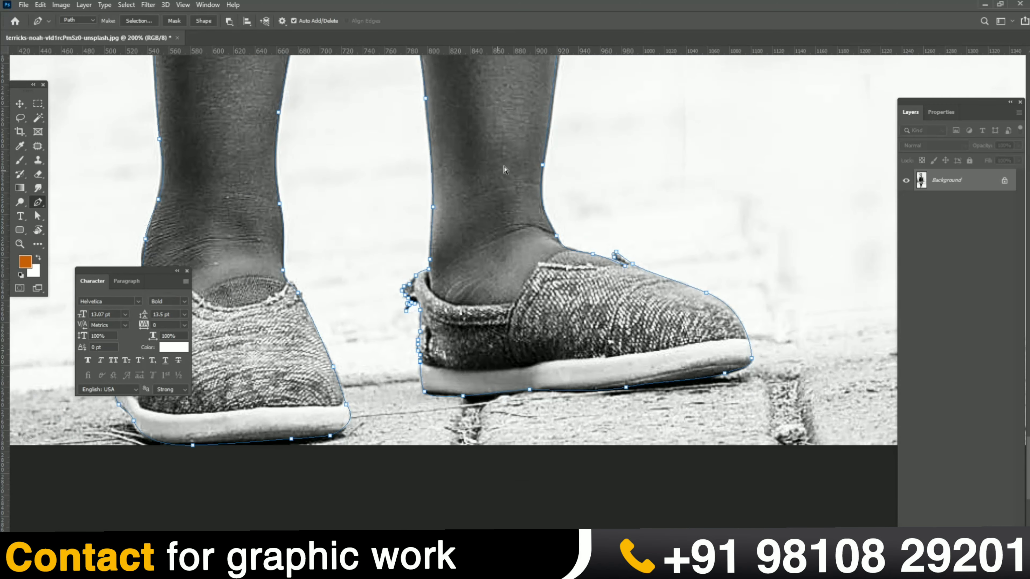
pyautogui.hotkey('ctrl', '-')
pyautogui.hotkey('ctrl', '-')
pyautogui.hotkey('ctrl', '-')
pyautogui.hotkey('ctrl', '-')
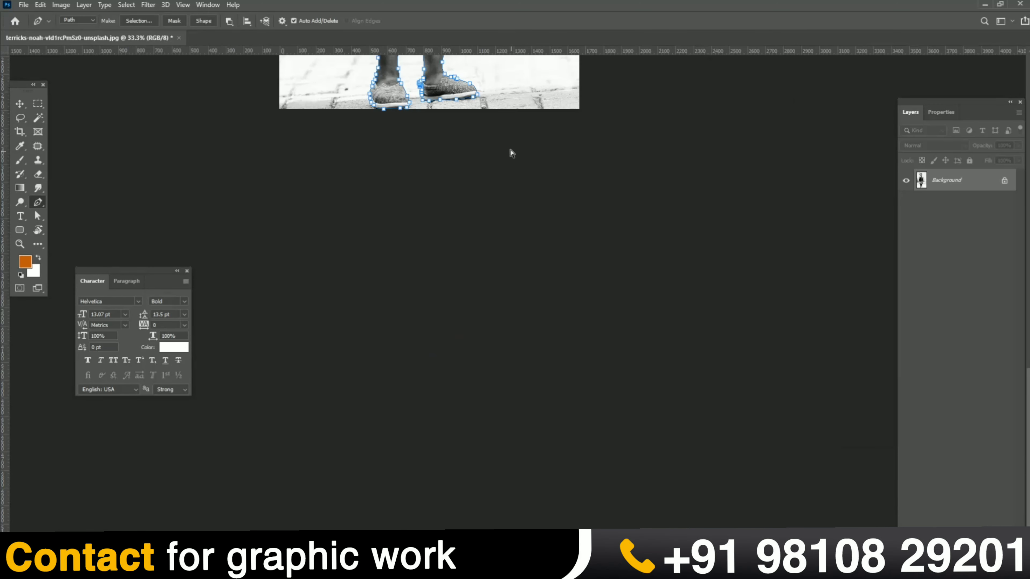
pyautogui.rightClick(510, 229)
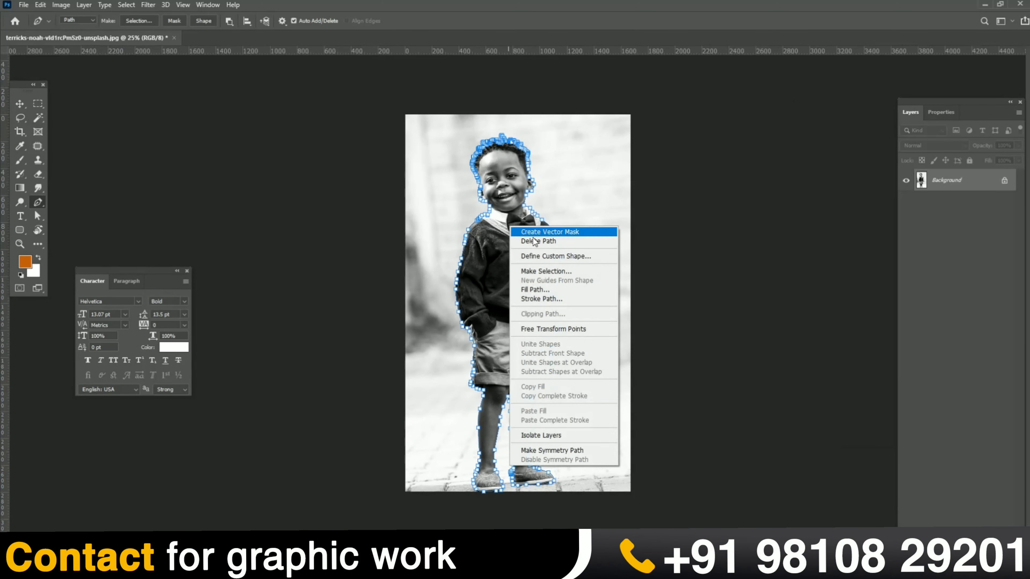
pyautogui.click(557, 271)
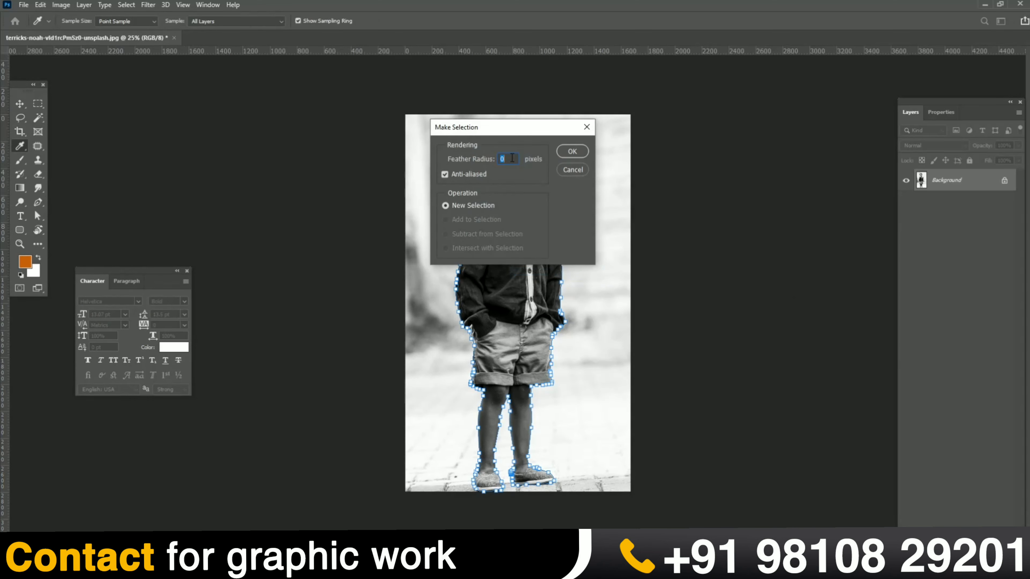
pyautogui.click(571, 152)
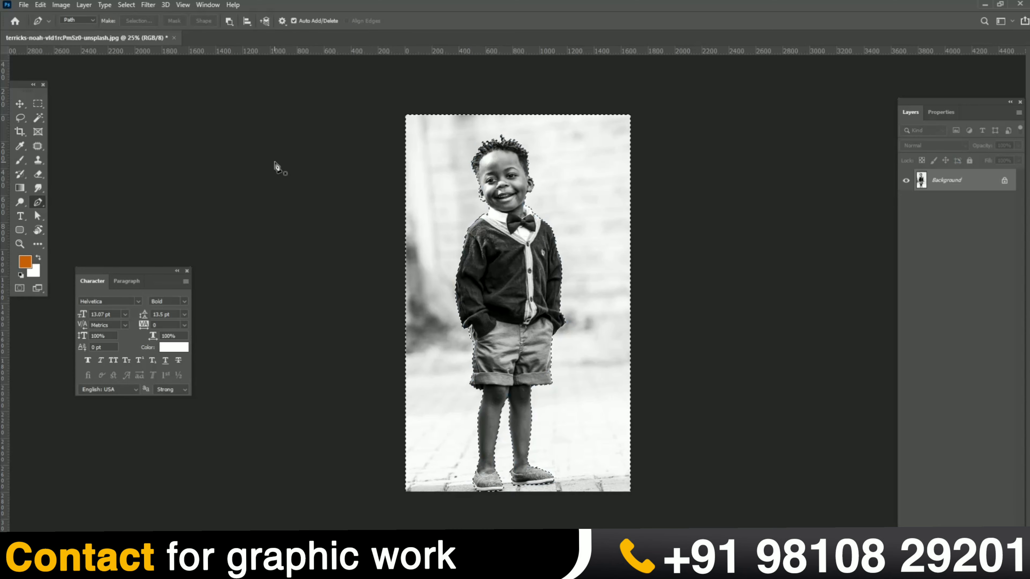
pyautogui.hotkey('ctrl', 'shift', 'i')
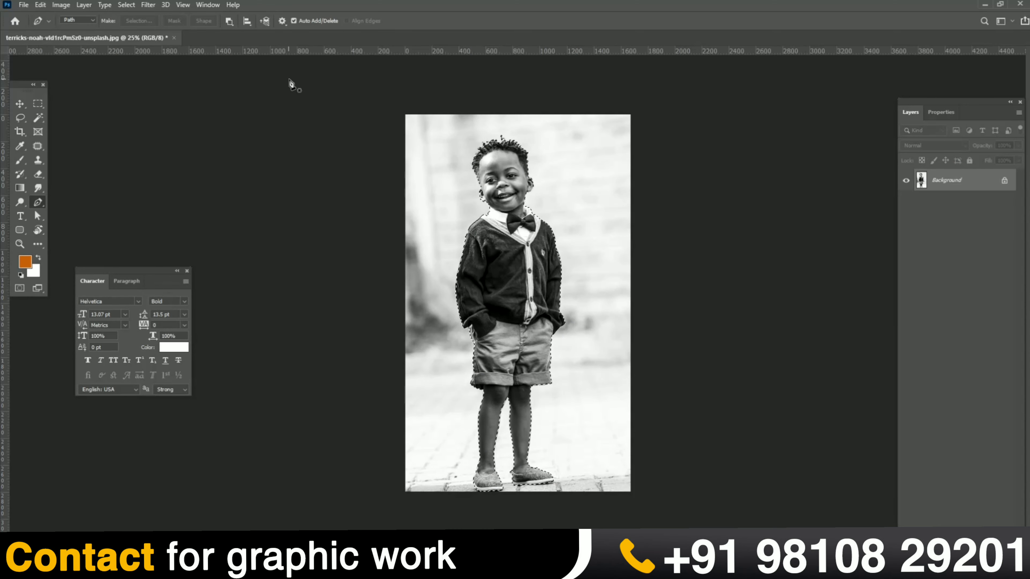
pyautogui.hotkey('ctrl', 'shift', 'i')
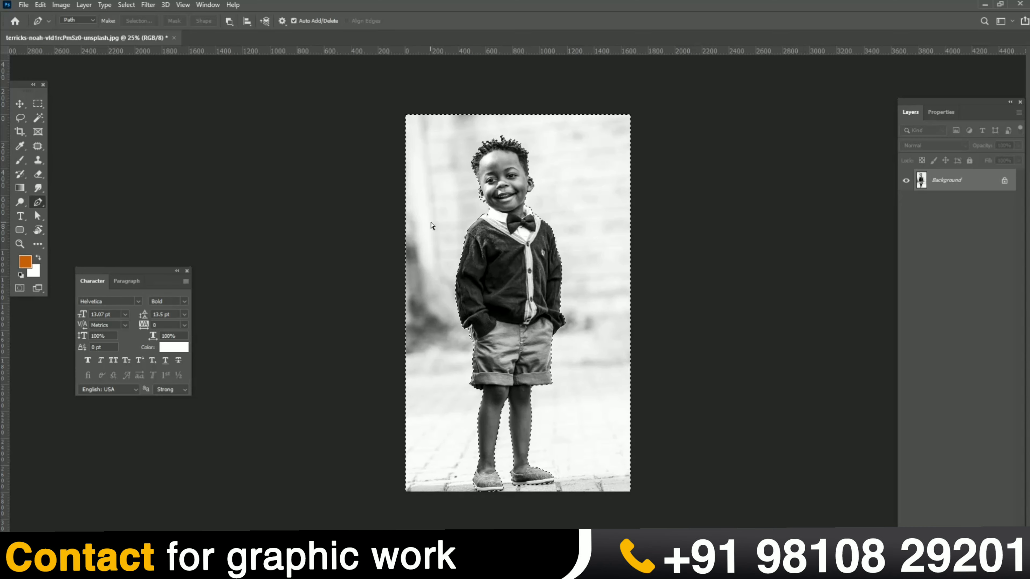
pyautogui.hotkey('ctrl', 'shift', 'r')
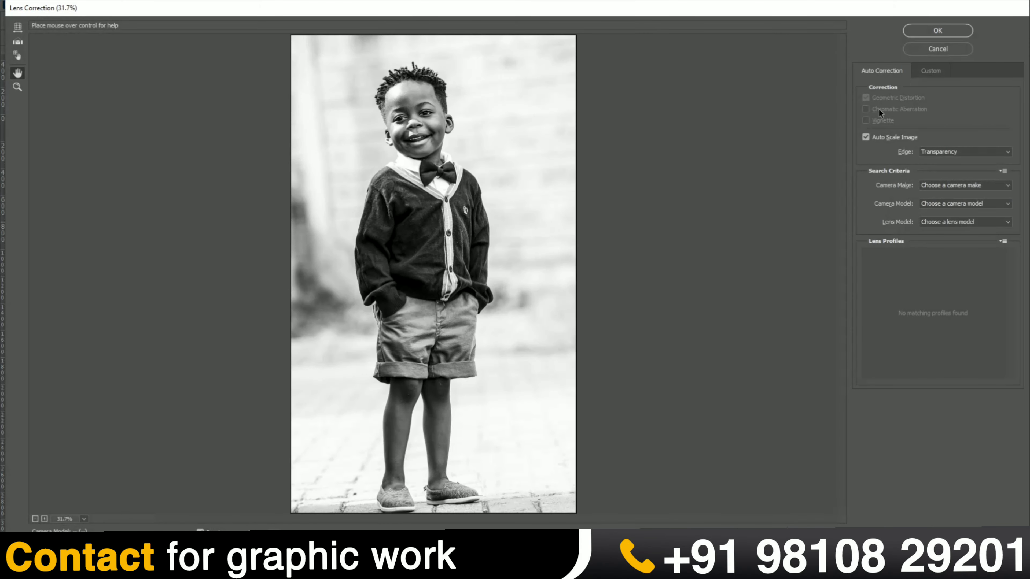
pyautogui.click(936, 51)
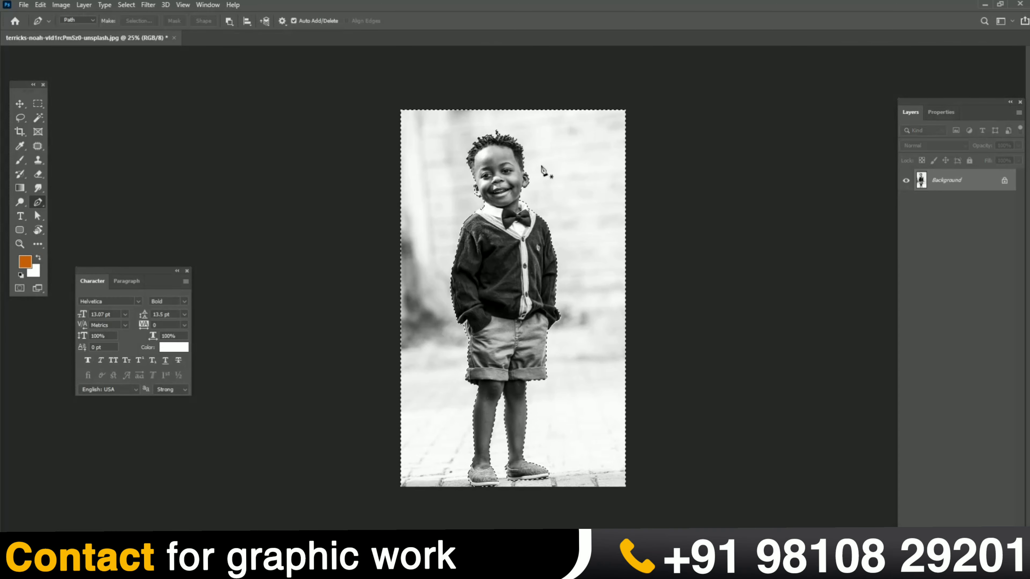
pyautogui.hotkey('ctrl', 'r')
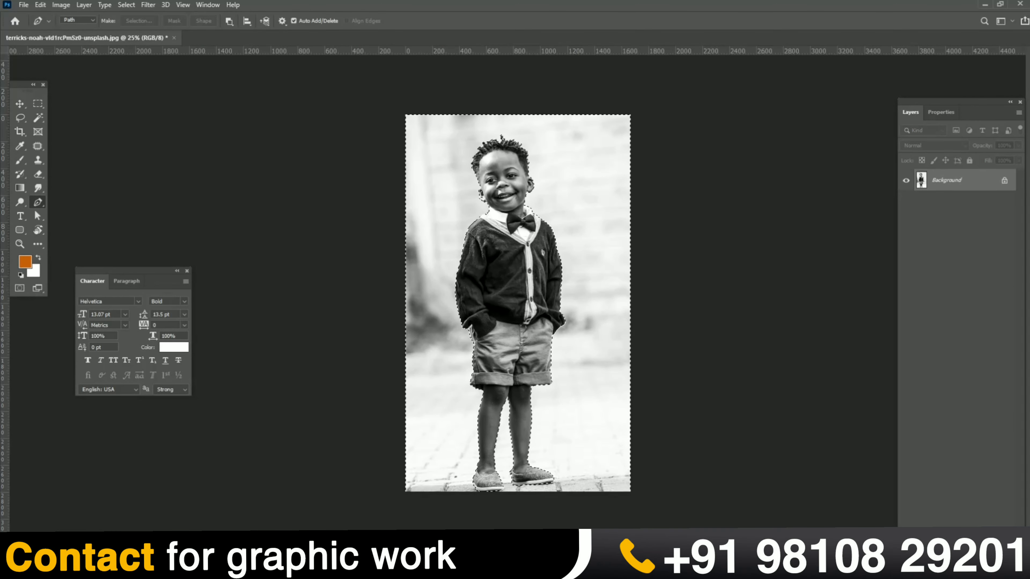
# - Try copying the selected area to a new layer, and try unlocking the background layer instead
pyautogui.hotkey('ctrl', 'j')
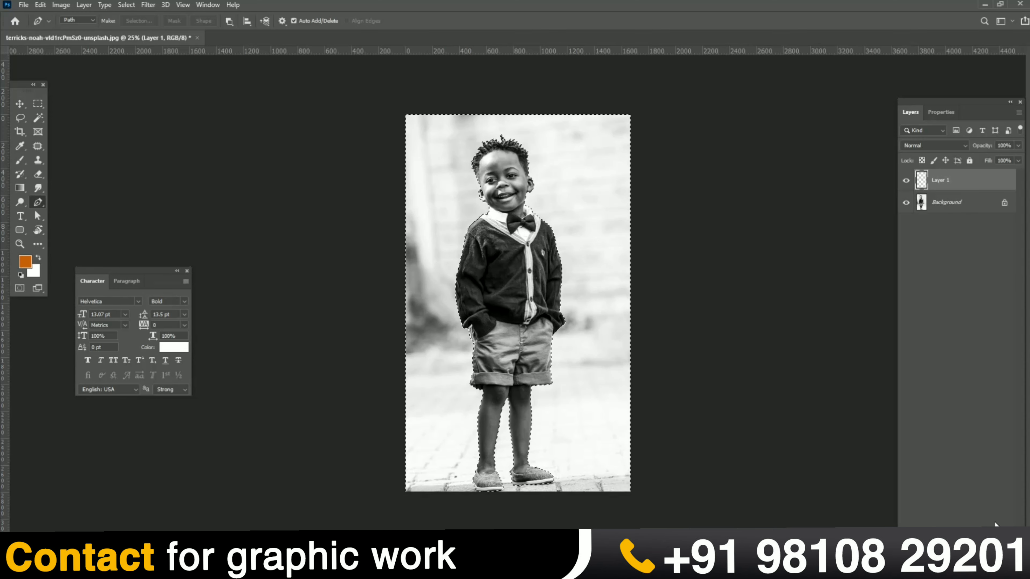
pyautogui.hotkey('ctrl', 'z')
pyautogui.click(1004, 180)
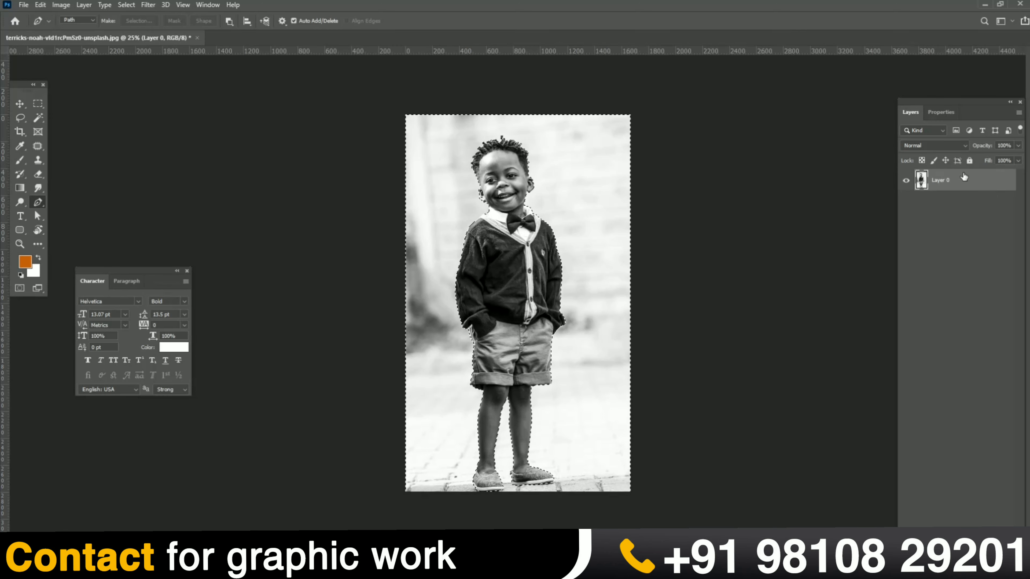
pyautogui.rightClick(963, 180)
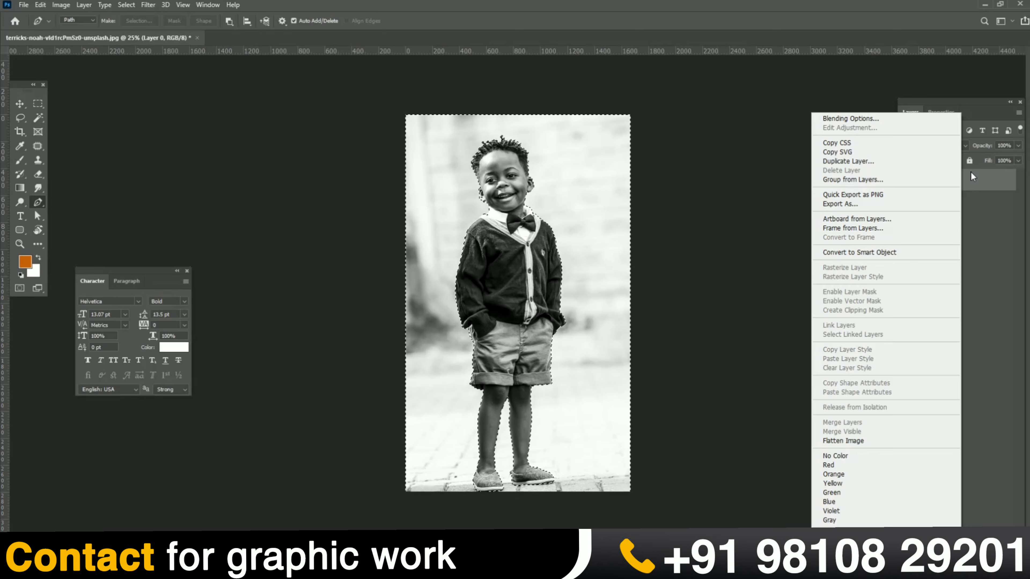
pyautogui.click(970, 172)
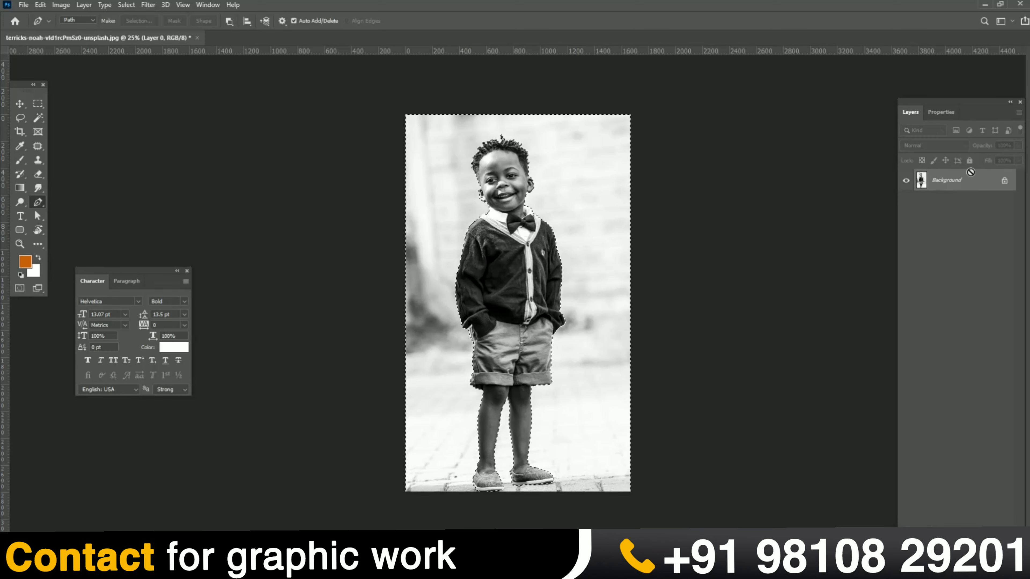
# - Make a new selection from the path with a 0.5-pixel feather radius and invert it to select only the boy
pyautogui.rightClick(493, 236)
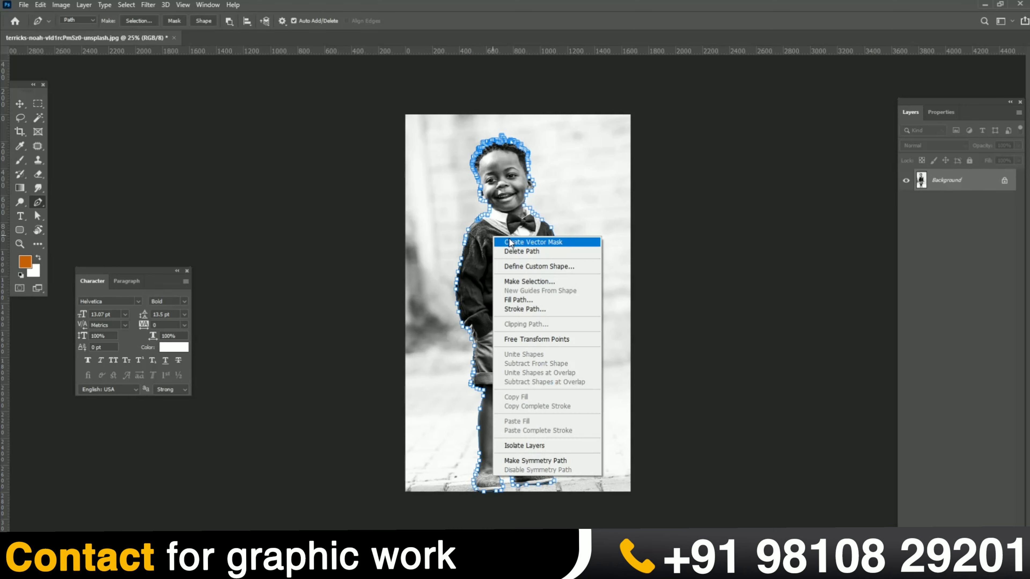
pyautogui.click(541, 284)
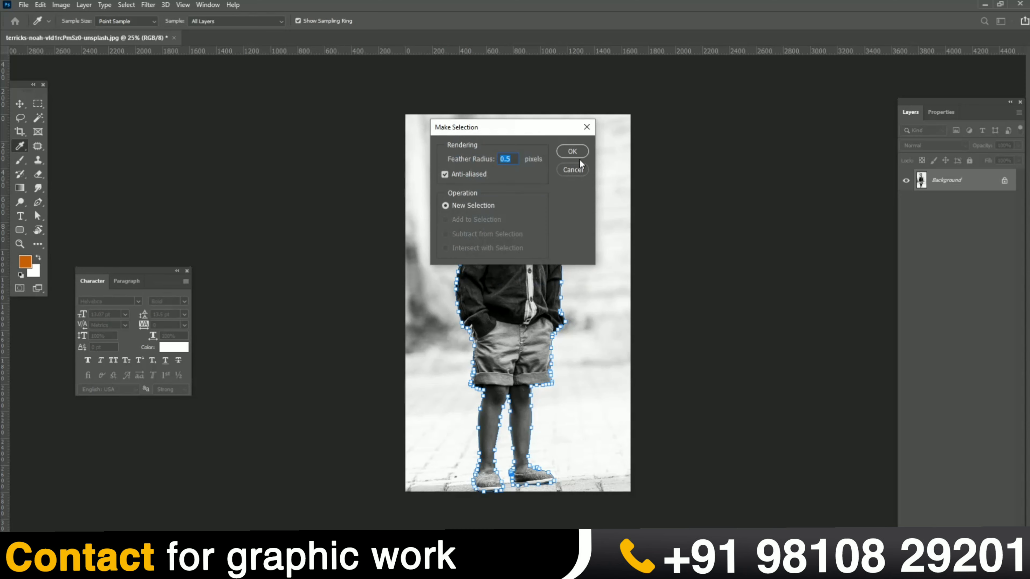
pyautogui.click(571, 151)
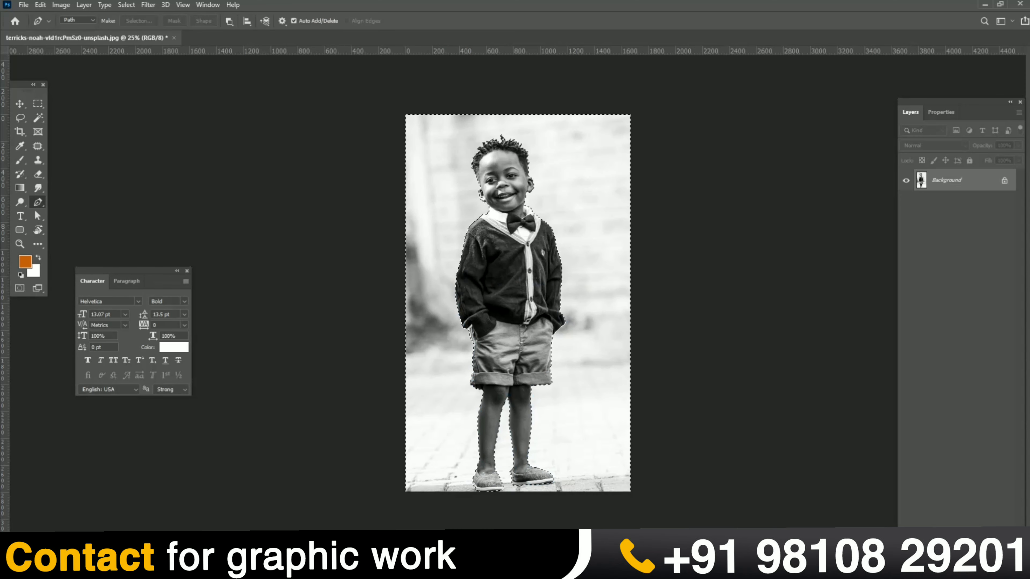
pyautogui.hotkey('ctrl', 'z')
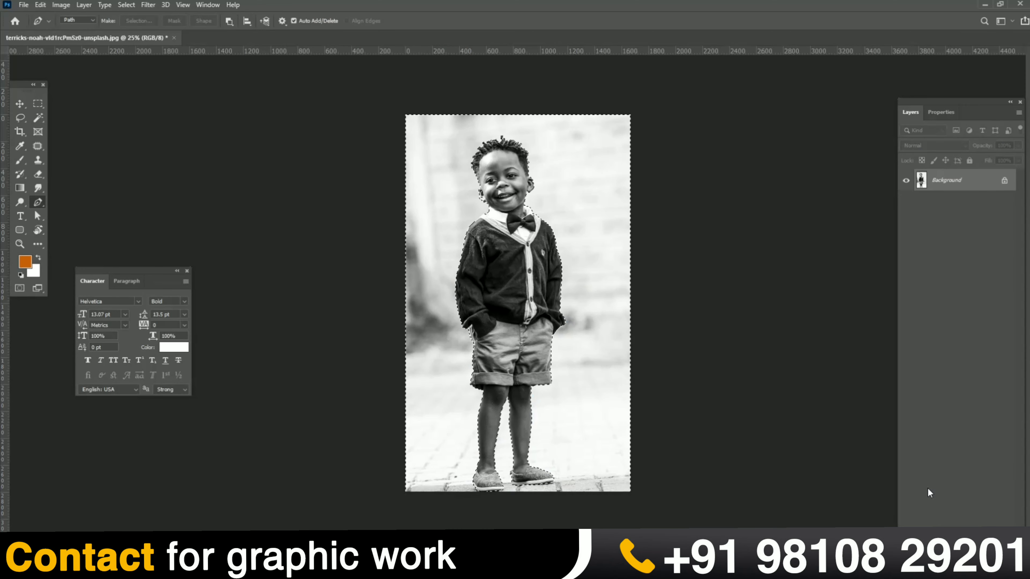
pyautogui.hotkey('ctrl', 'shift', 'i')
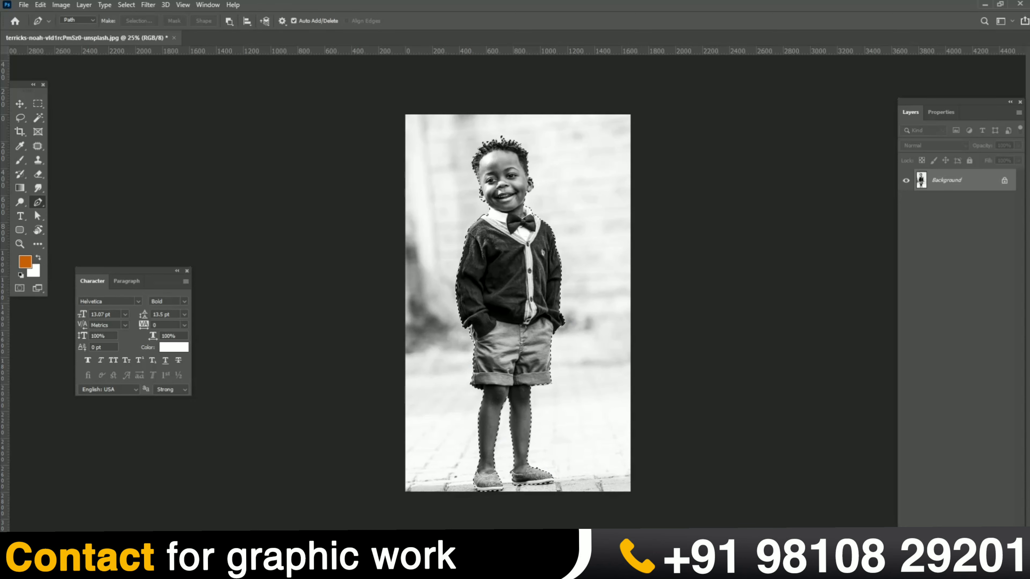
# - Add a layer mask to the background layer from the boy's selection
pyautogui.click(947, 553)
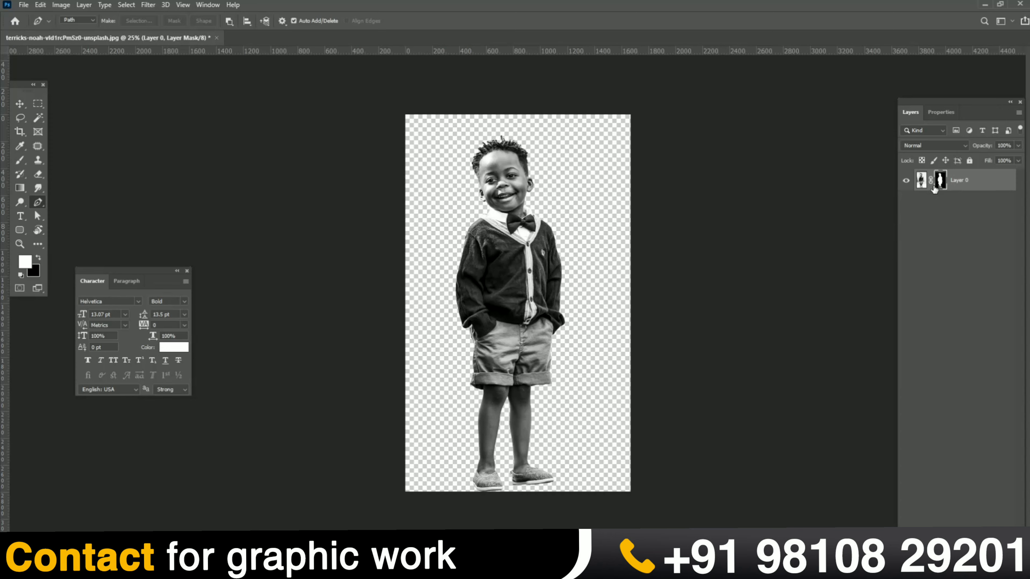
pyautogui.rightClick(939, 179)
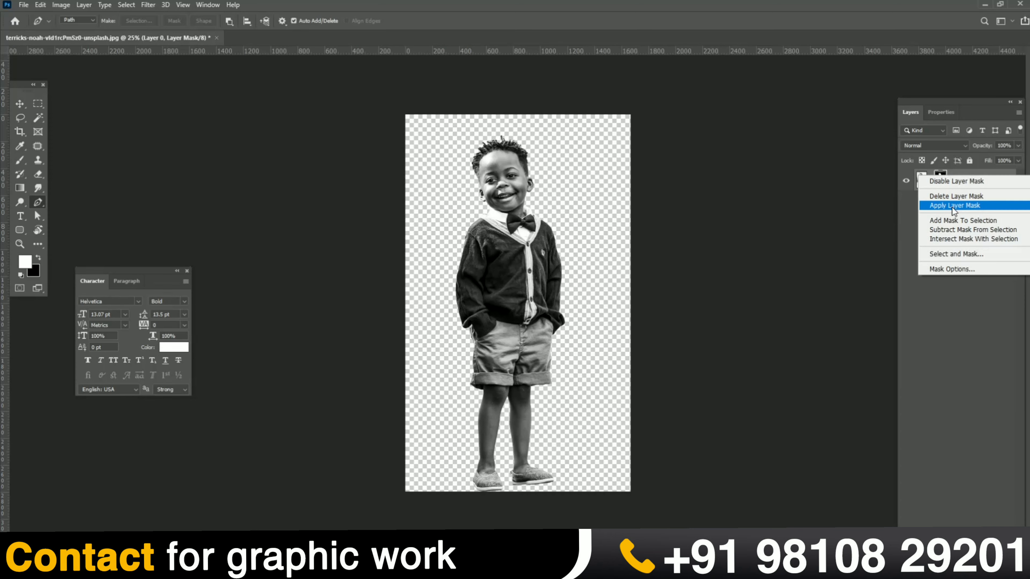
pyautogui.click(953, 168)
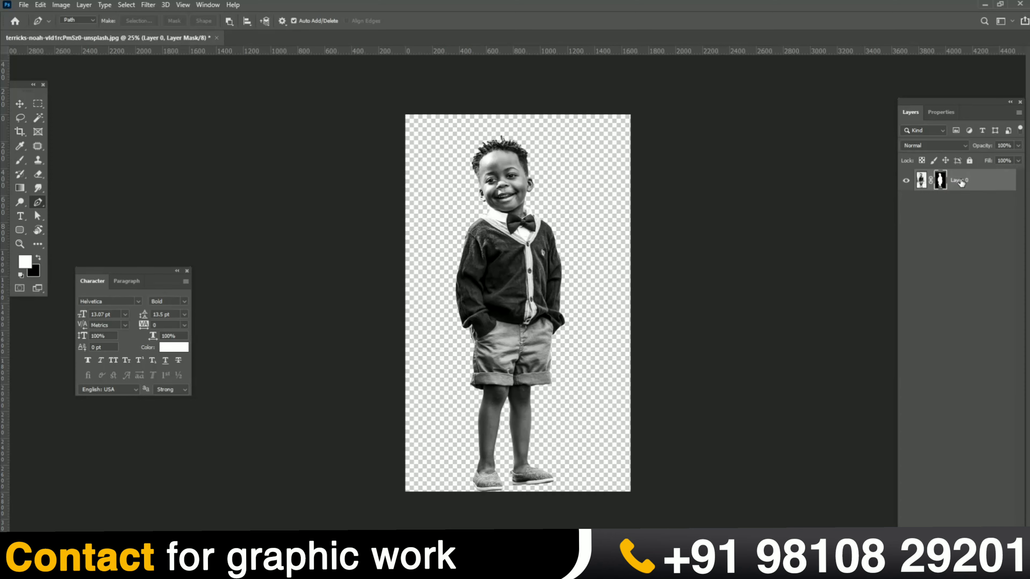
# - Duplicate the masked layer and apply the layer mask on the copy
pyautogui.hotkey('ctrl', 'j')
pyautogui.rightClick(941, 181)
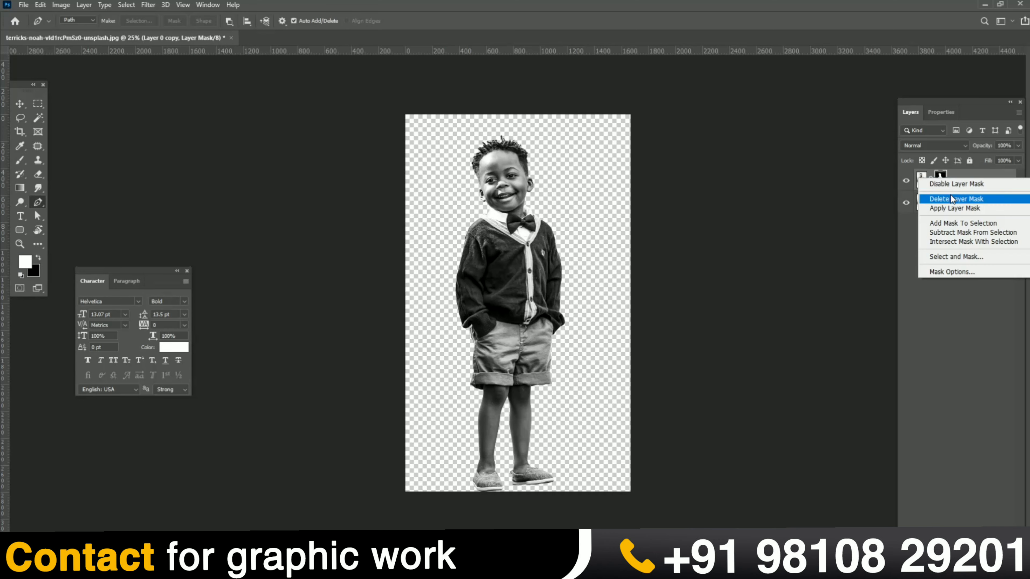
pyautogui.click(952, 212)
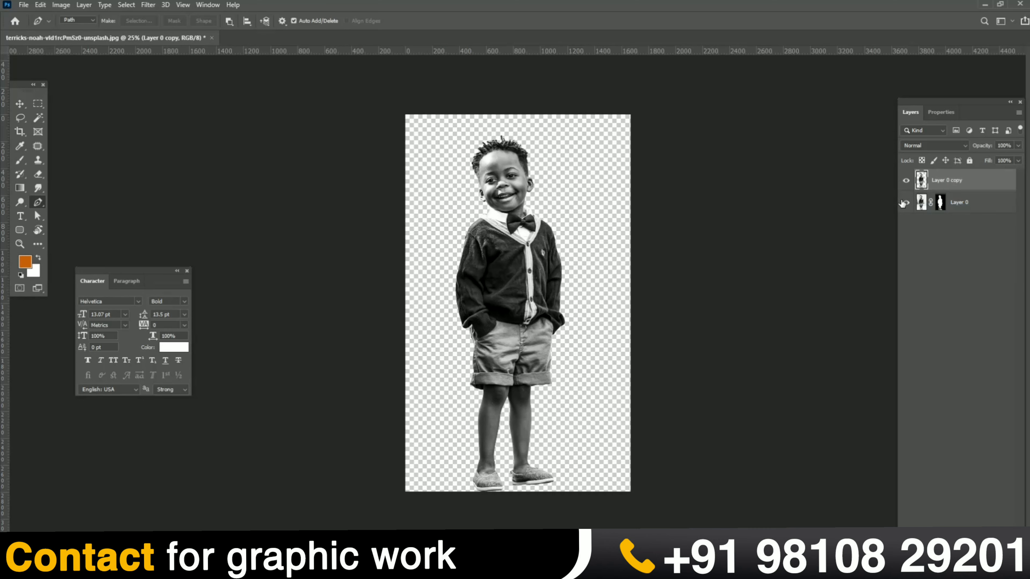
# - Delete the layer mask from the original Layer 0 and hide that layer so only the cut-out copy shows
pyautogui.click(905, 202)
pyautogui.rightClick(939, 202)
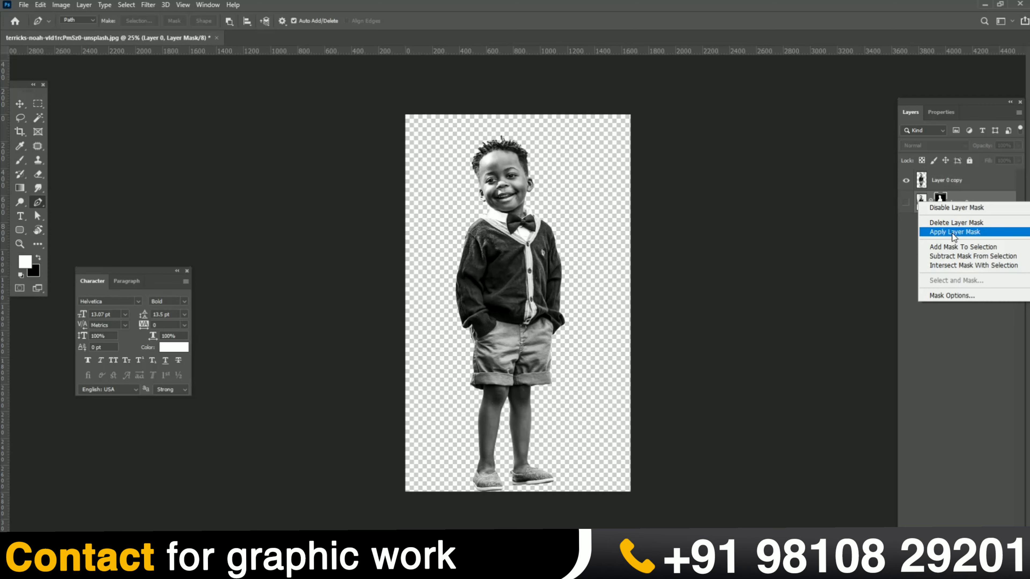
pyautogui.click(952, 233)
pyautogui.click(905, 202)
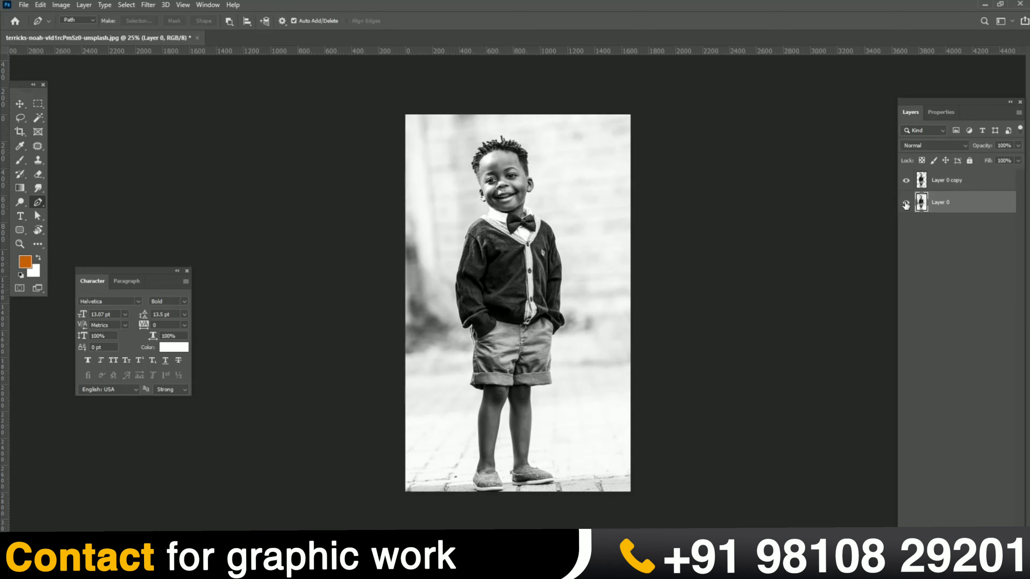
pyautogui.click(905, 203)
# - Examine the cut-out's edges up close from the hair down to the shoes
pyautogui.hotkey('ctrl', '+')
pyautogui.hotkey('ctrl', '+')
pyautogui.hotkey('ctrl', '+')
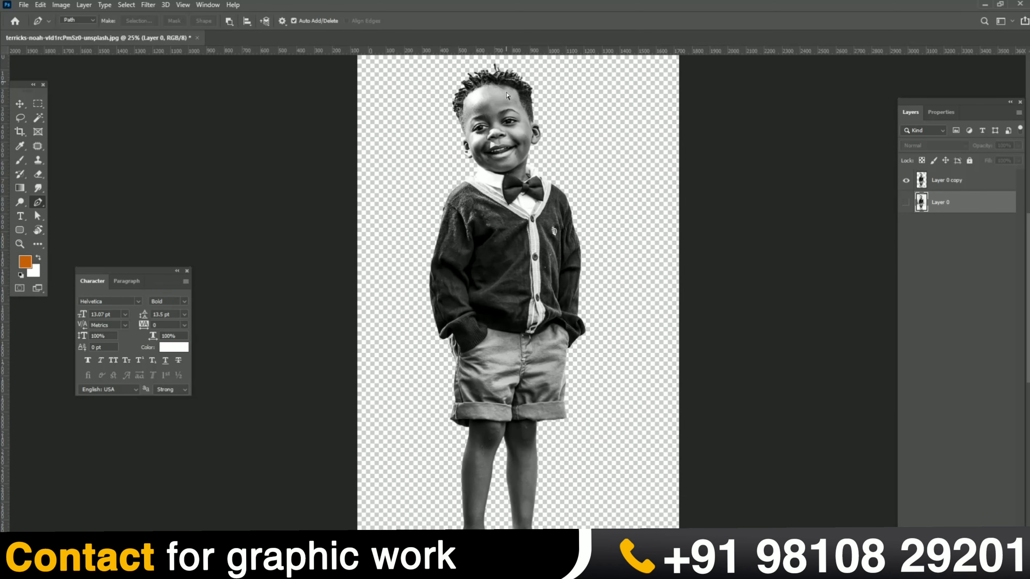
pyautogui.moveTo(498, 197); pyautogui.dragTo(430, 406)
pyautogui.moveTo(460, 269); pyautogui.dragTo(447, 90)
pyautogui.moveTo(446, 280); pyautogui.dragTo(473, 93)
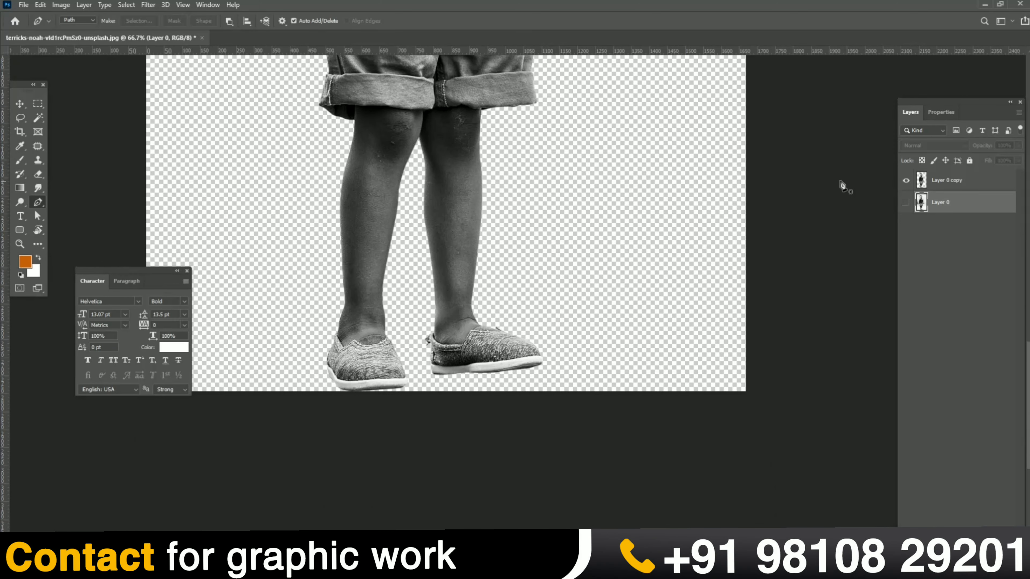
pyautogui.hotkey('ctrl', '-')
pyautogui.hotkey('ctrl', '-')
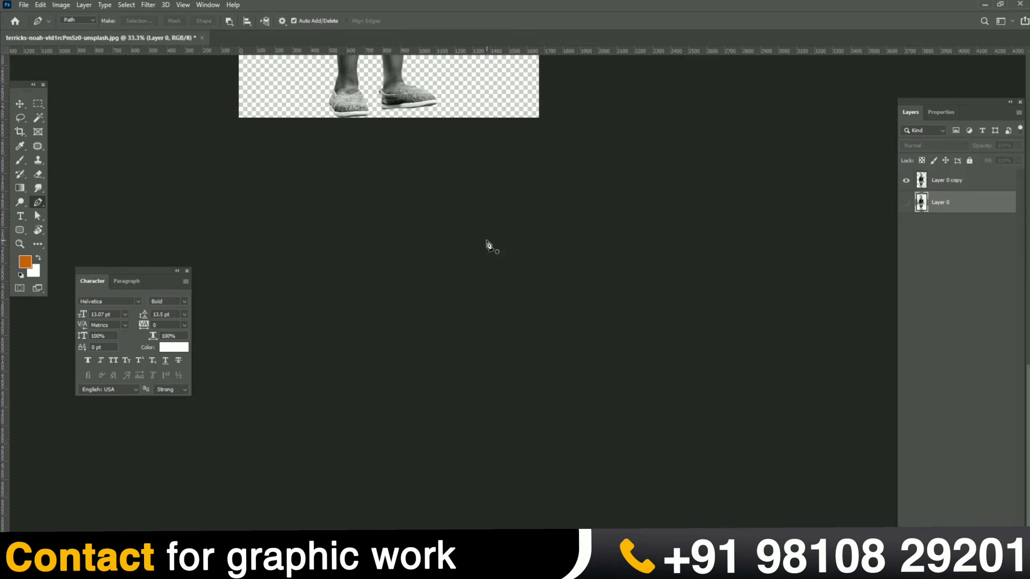
# - Save the cut-out as a PNG file on Local Disk (E:), keeping the suggested file name
pyautogui.hotkey('ctrl', 'shift', 's')
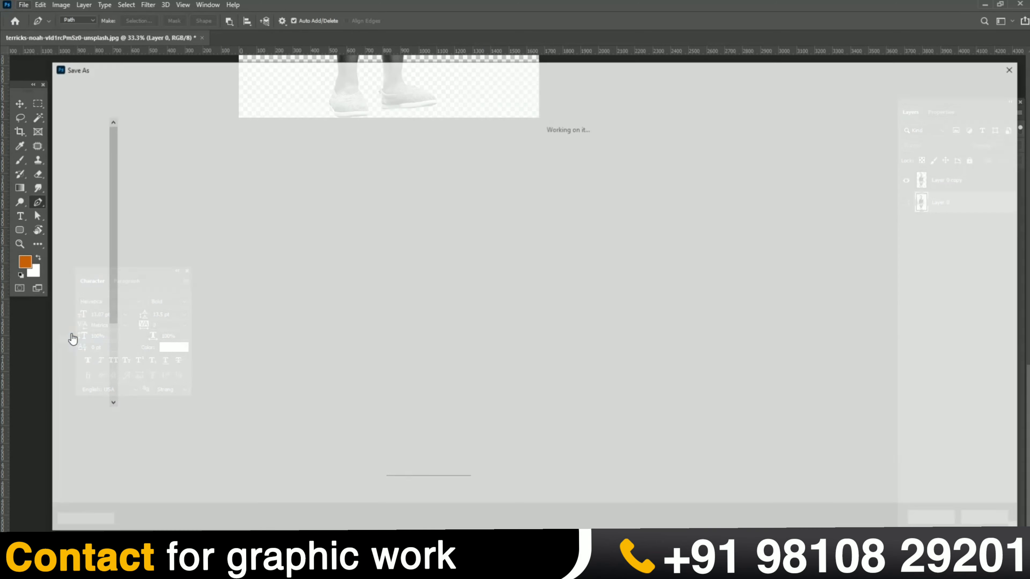
pyautogui.click(159, 436)
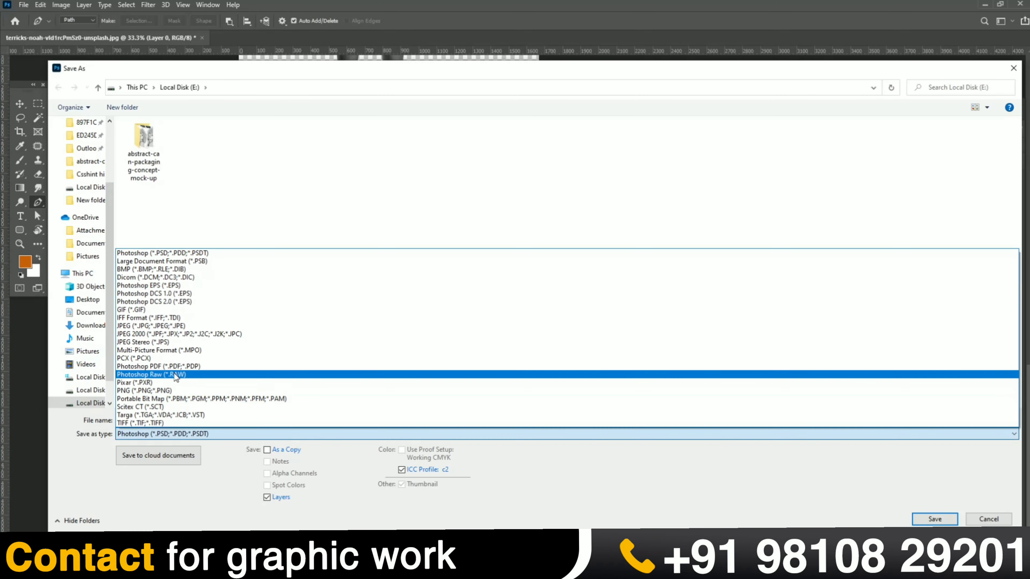
pyautogui.click(176, 391)
pyautogui.press('Return')
pyautogui.press('Return')
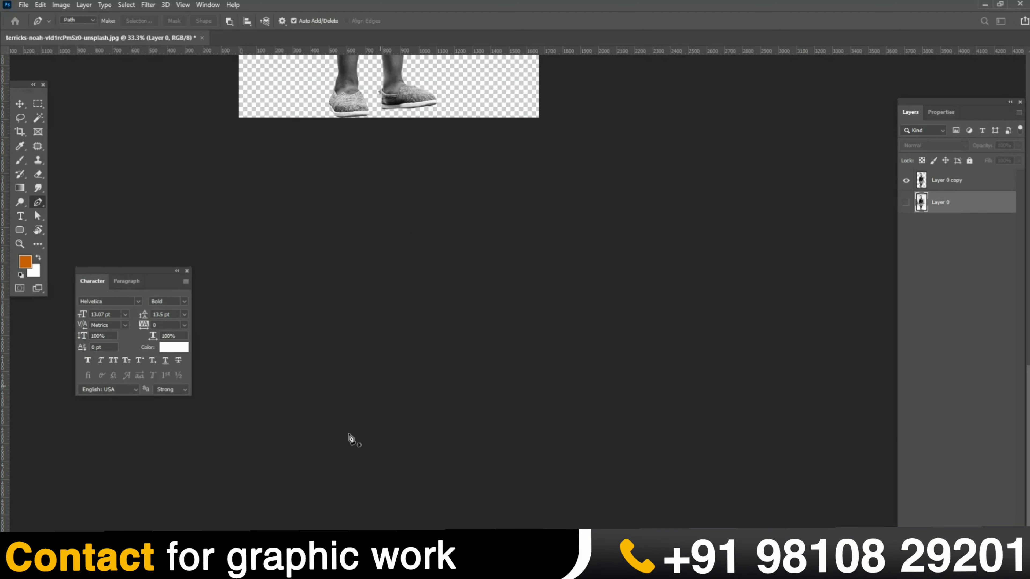
# - Switch to File Explorer, refresh the Local Disk (E:) folder, and view the original photo and the saved PNG in Photos
pyautogui.hotkey('alt', 'Tab')
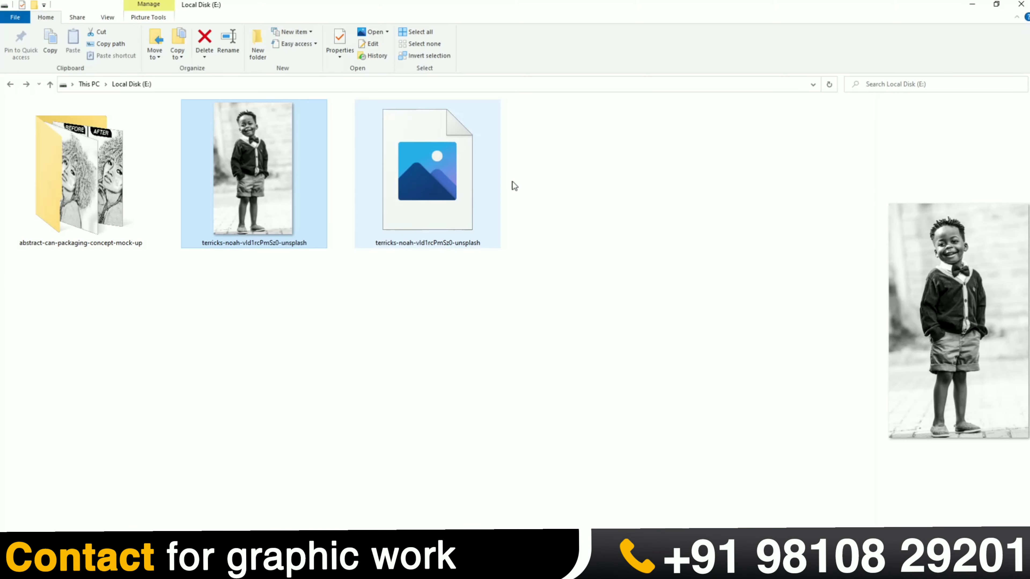
pyautogui.rightClick(586, 170)
pyautogui.click(610, 213)
pyautogui.doubleClick(307, 190)
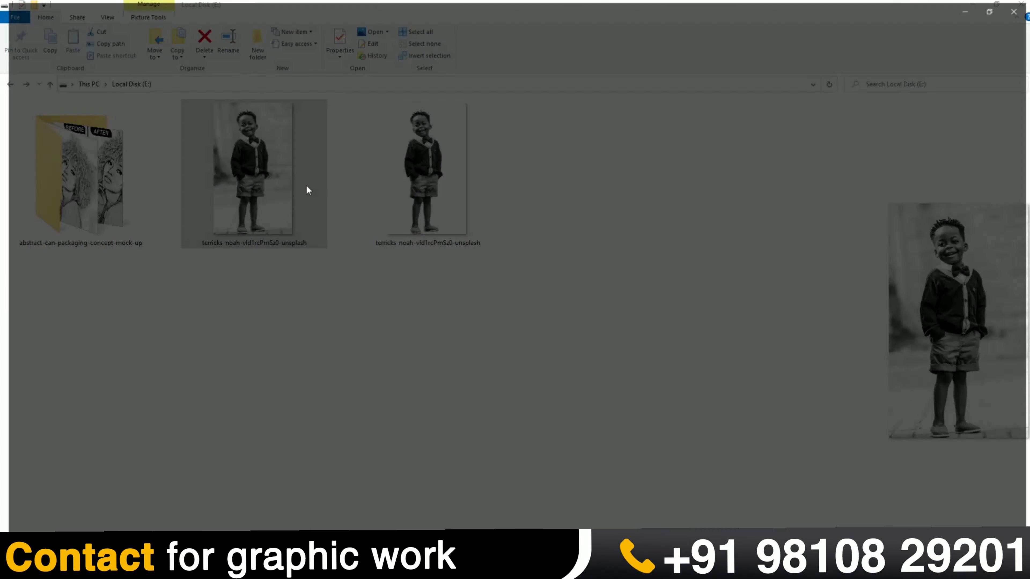
pyautogui.press('Right')
# - Examine the cut-out's edges in the PNG from the face down to the legs, and close Photos
pyautogui.scroll(3, 478, 173)
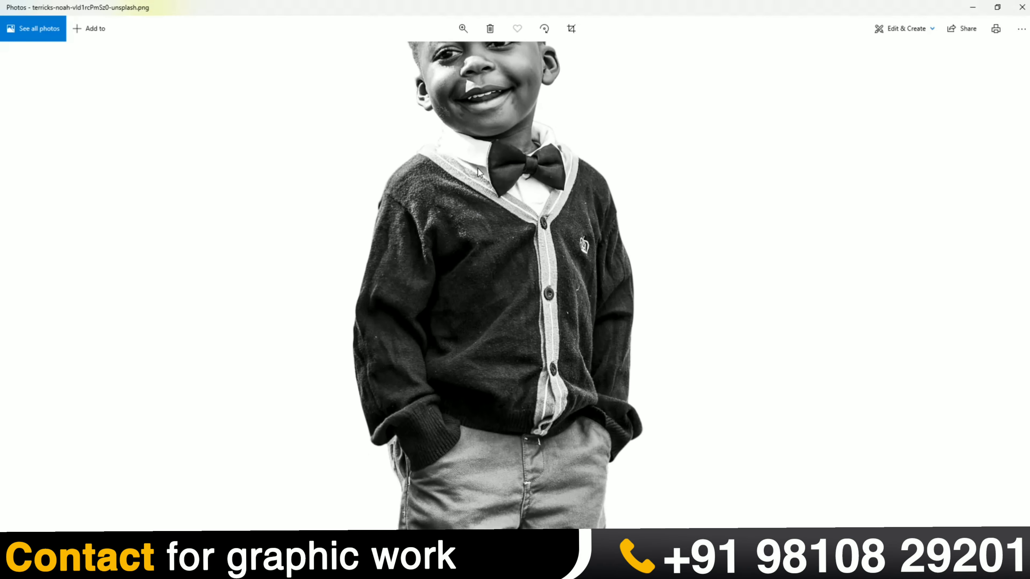
pyautogui.scroll(-3, 478, 168)
pyautogui.scroll(3, 477, 325)
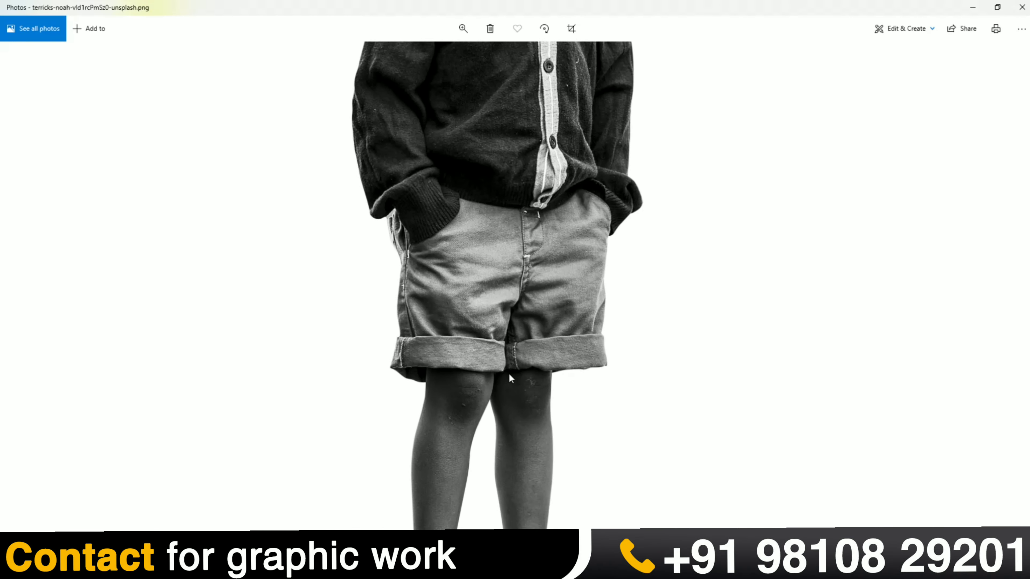
pyautogui.moveTo(510, 377); pyautogui.dragTo(500, 159)
pyautogui.scroll(-3, 519, 204)
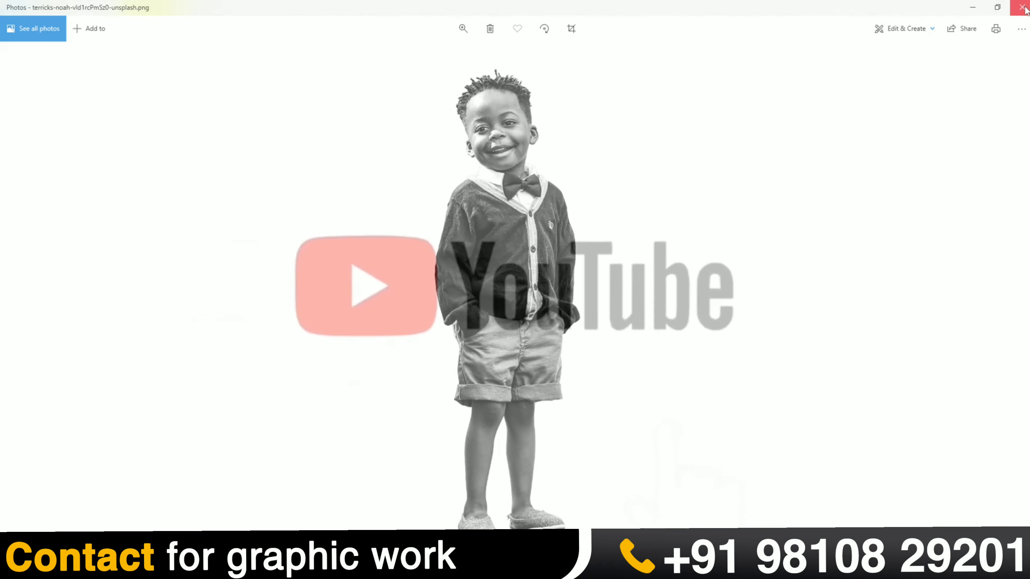
pyautogui.click(1023, 8)
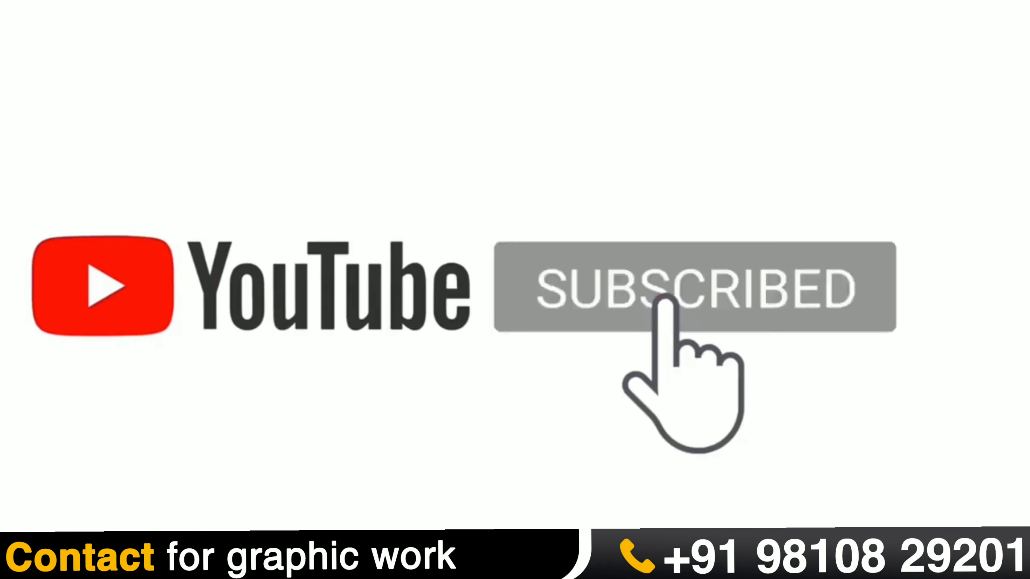